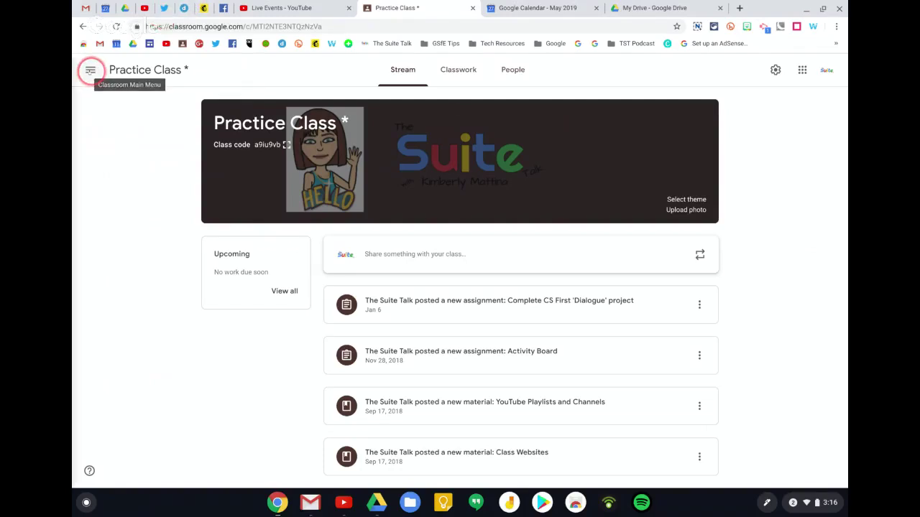
# - Review the teaching to-do list, checking the reviewed work, its class filter options and the work still to review
pyautogui.click(90, 69)
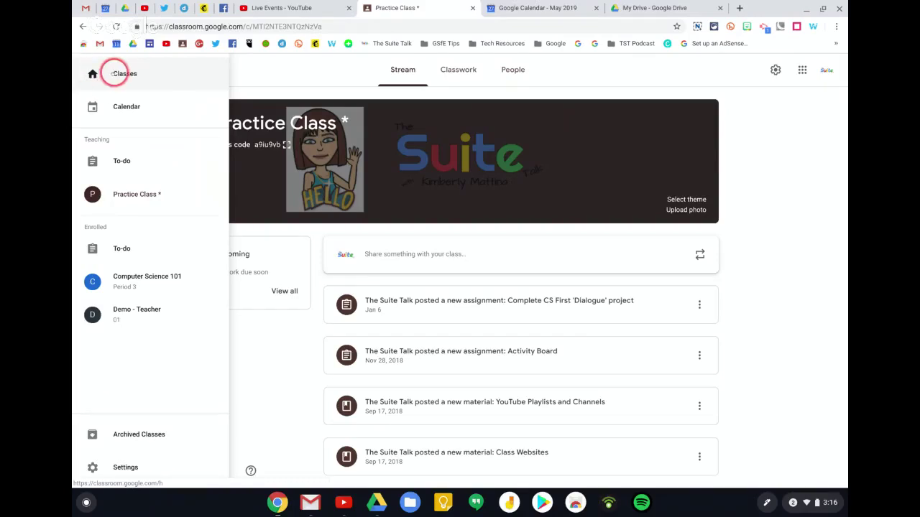
pyautogui.click(115, 164)
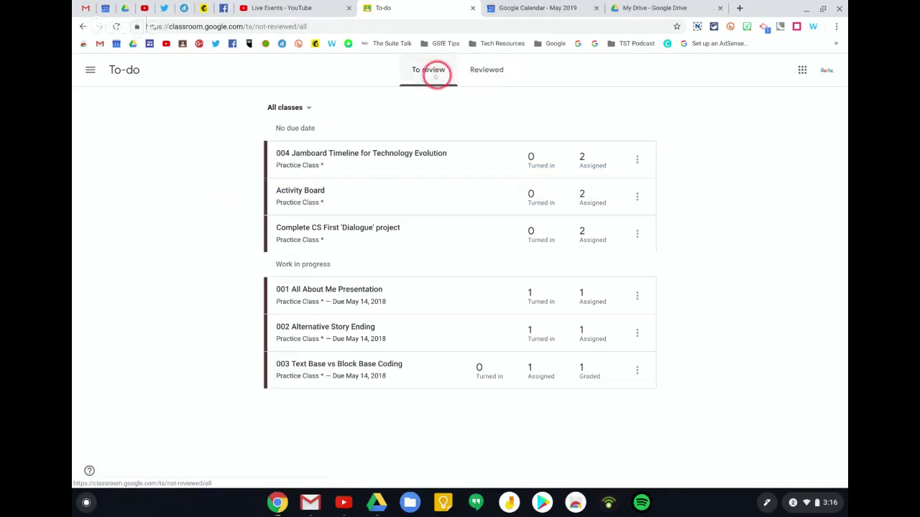
pyautogui.click(487, 71)
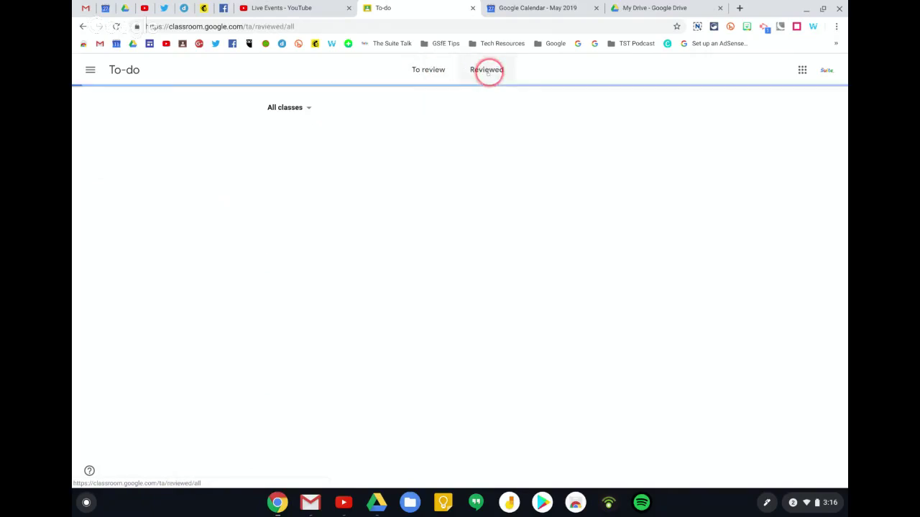
pyautogui.click(302, 107)
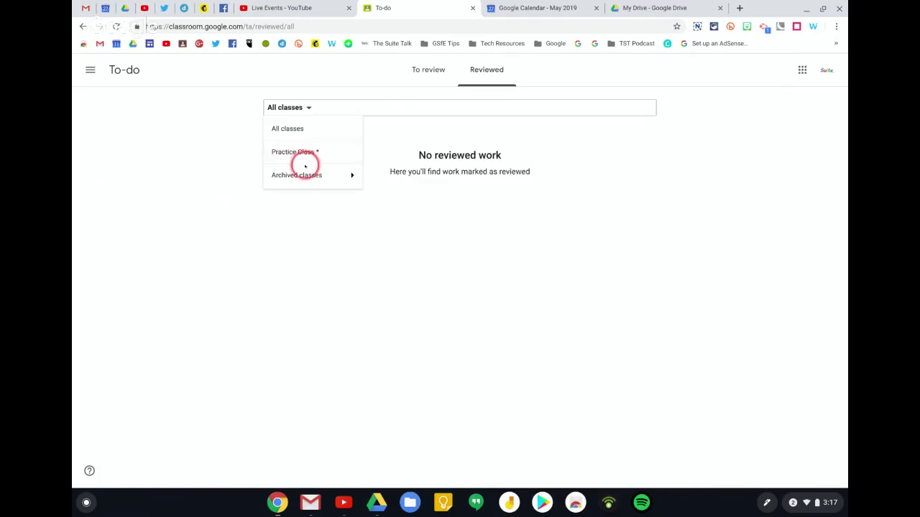
pyautogui.moveTo(302, 174)
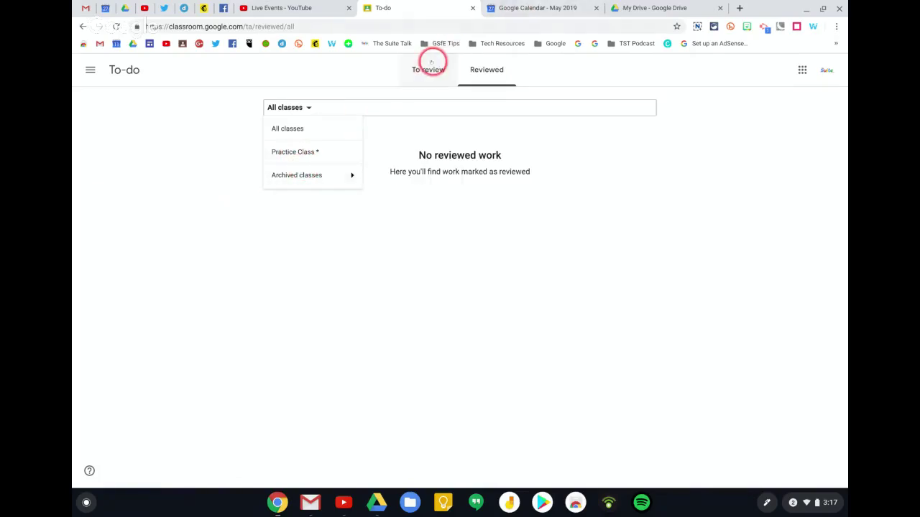
pyautogui.click(430, 68)
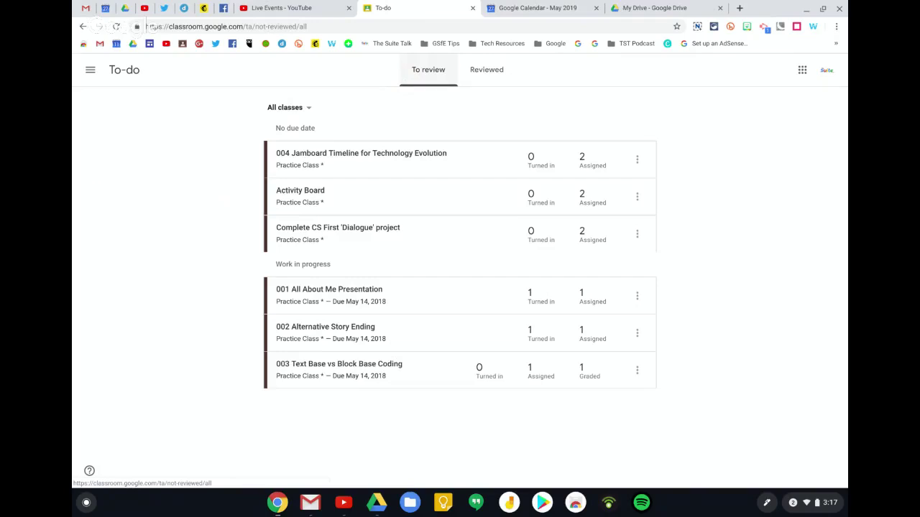
# - Open the student work for "004 Jamboard Timeline for Technology Evolution" and select all assigned students
pyautogui.click(327, 154)
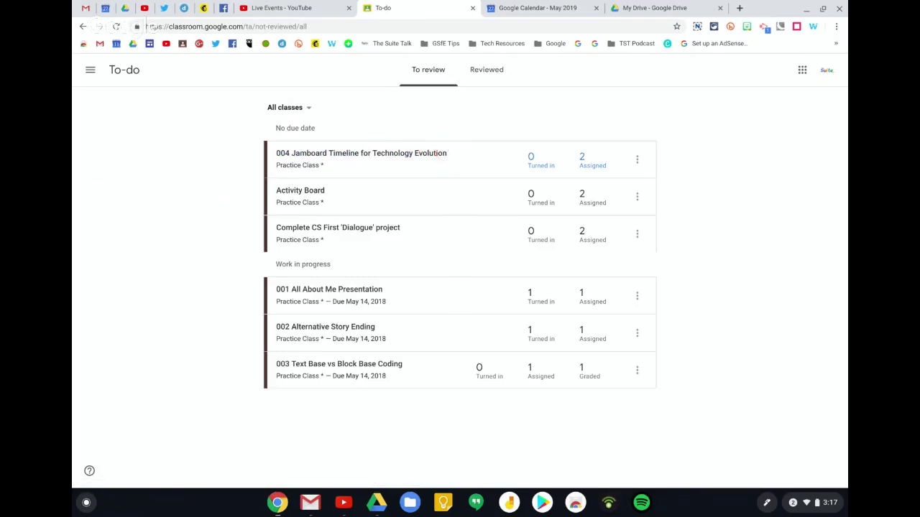
pyautogui.click(420, 155)
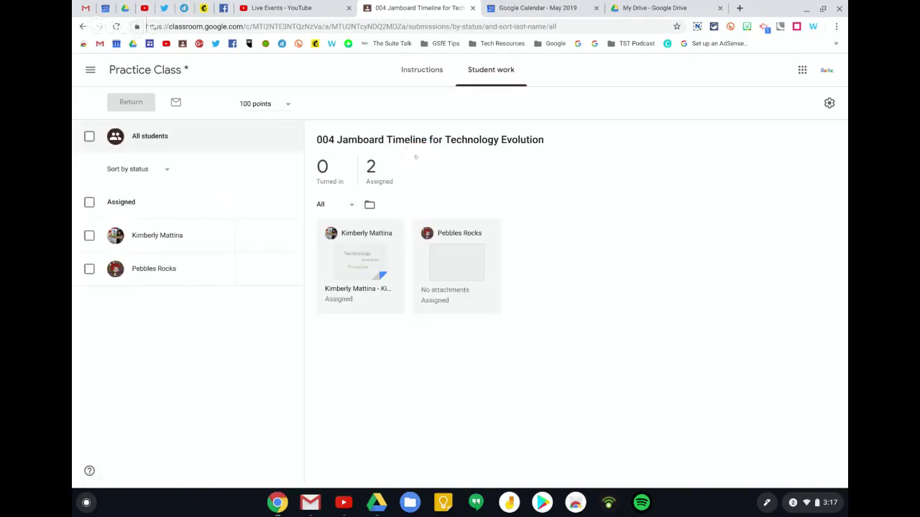
pyautogui.click(90, 228)
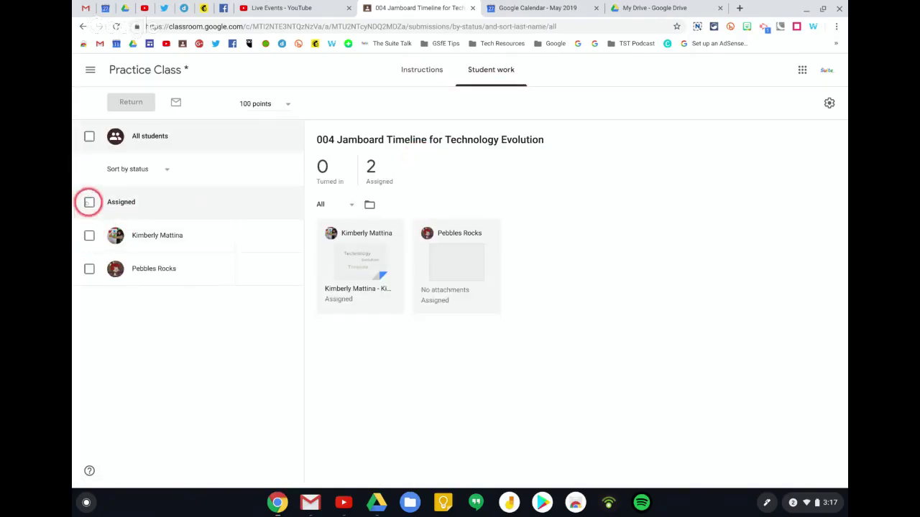
pyautogui.click(89, 202)
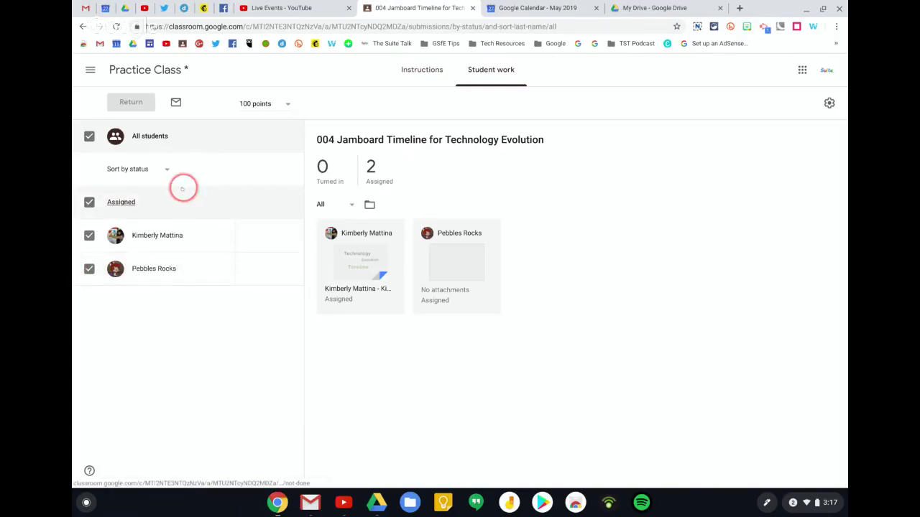
# - Enter a grade of 90 out of 100 for the first assigned student on the Jamboard assignment
pyautogui.click(250, 236)
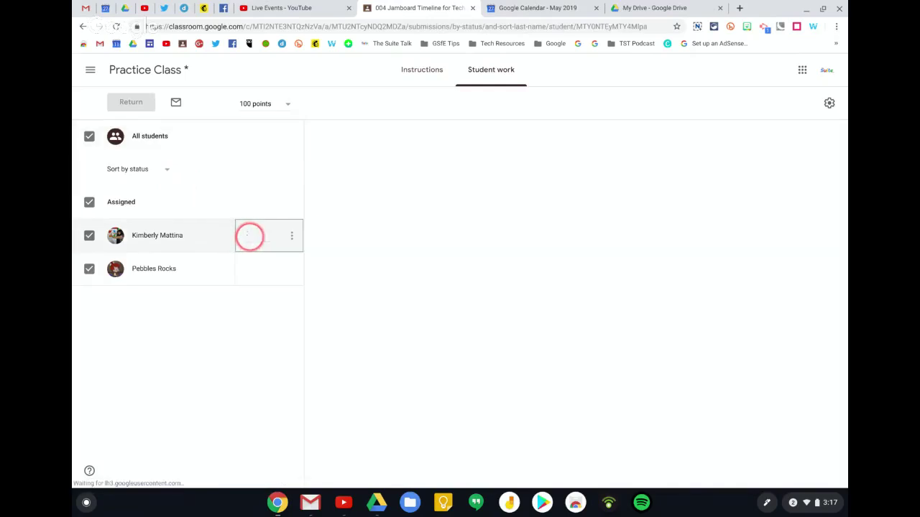
pyautogui.write('90')
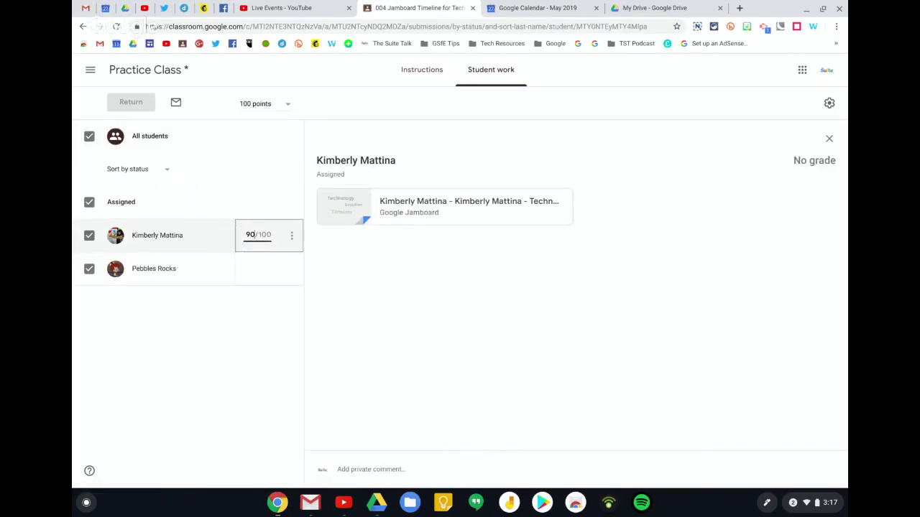
pyautogui.click(137, 102)
pyautogui.click(89, 141)
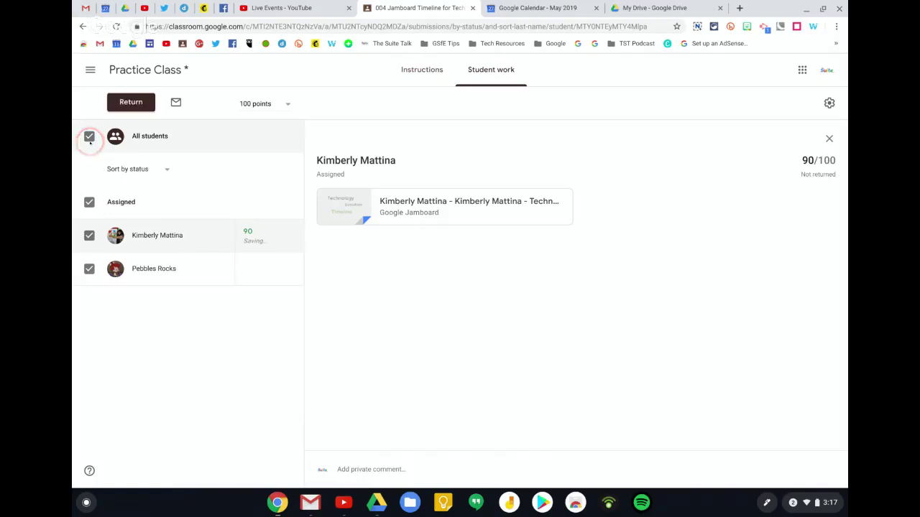
pyautogui.click(129, 103)
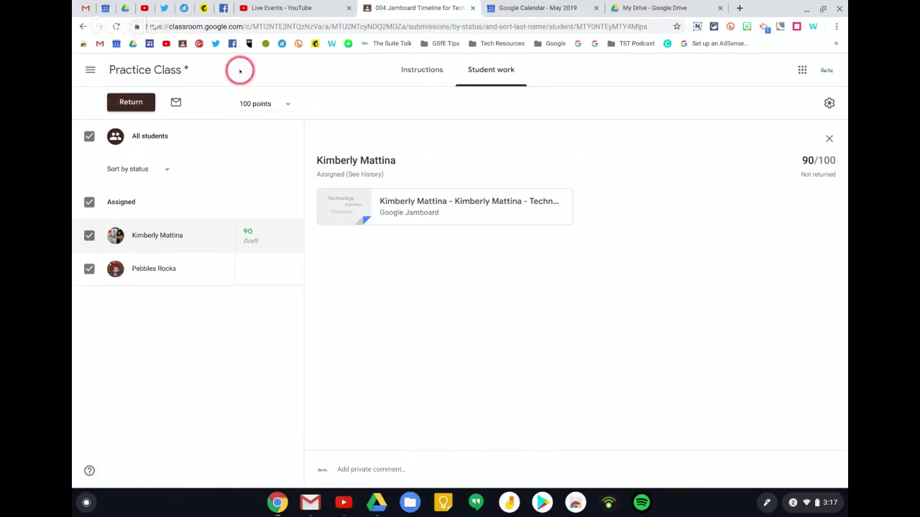
# - View the bulk actions available for all selected students among the people in Practice Class
pyautogui.click(91, 72)
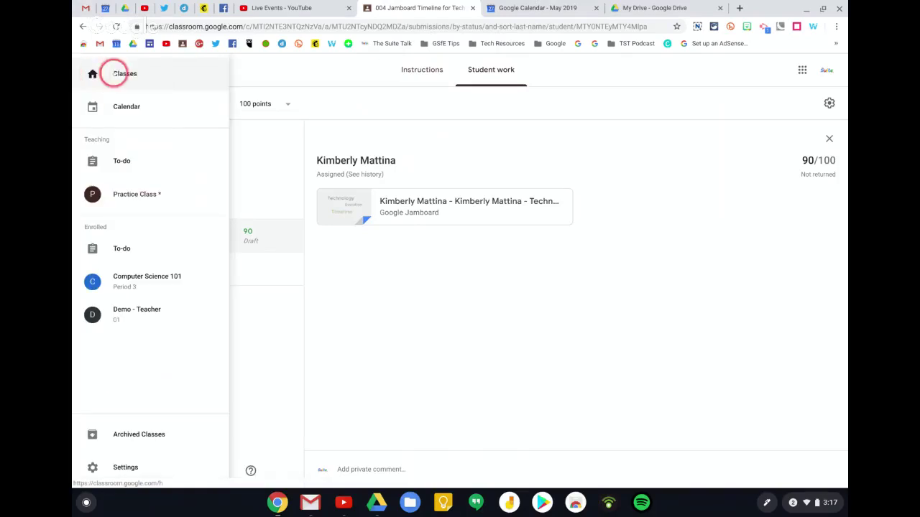
pyautogui.click(121, 190)
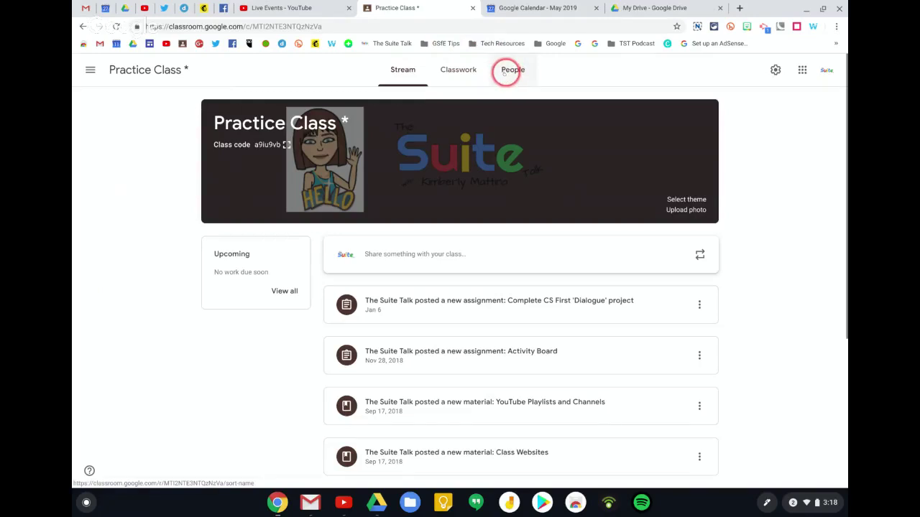
pyautogui.click(506, 72)
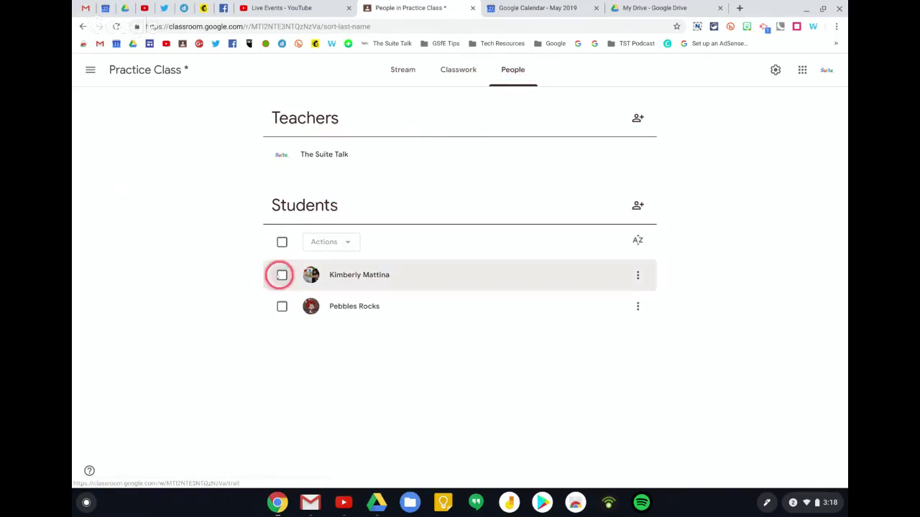
pyautogui.click(282, 243)
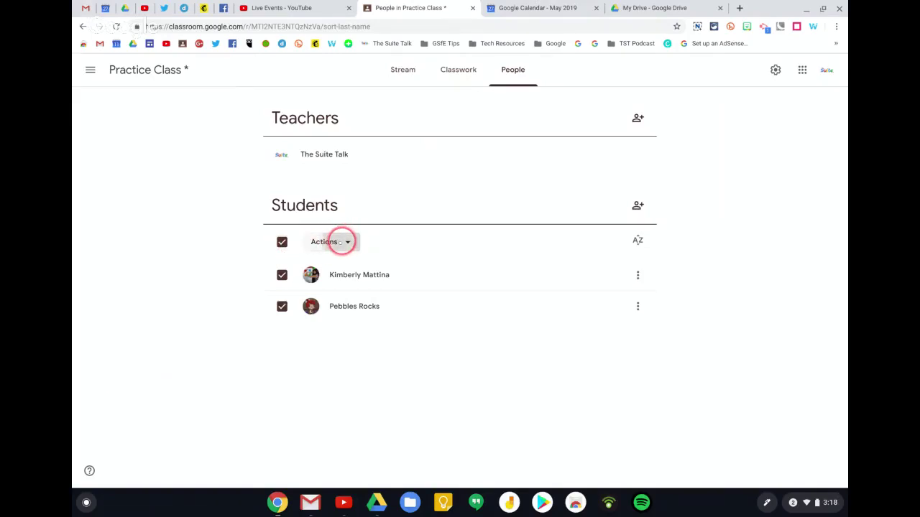
pyautogui.click(336, 242)
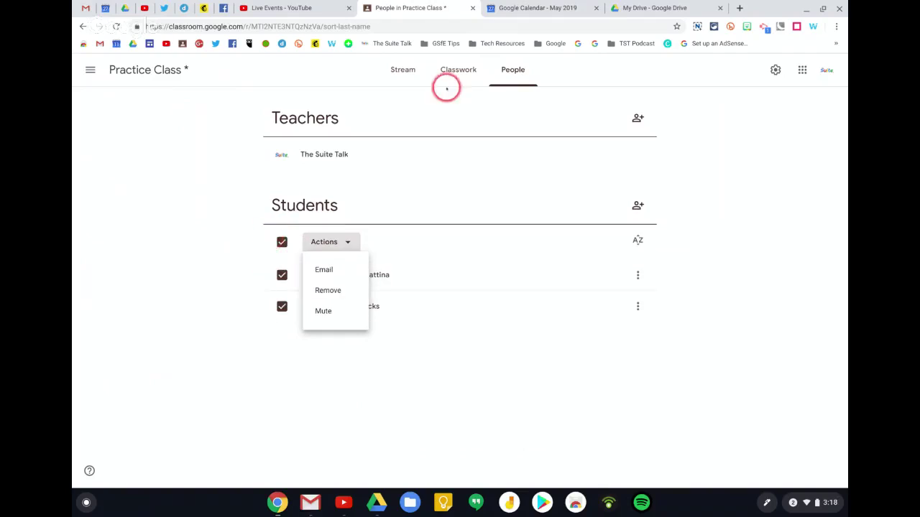
pyautogui.click(237, 161)
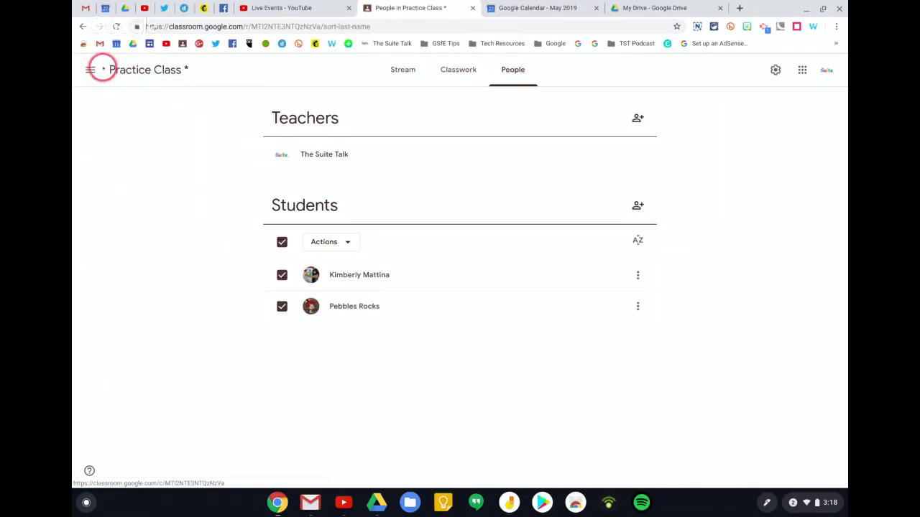
# - Go to the overview of all classes
pyautogui.click(91, 69)
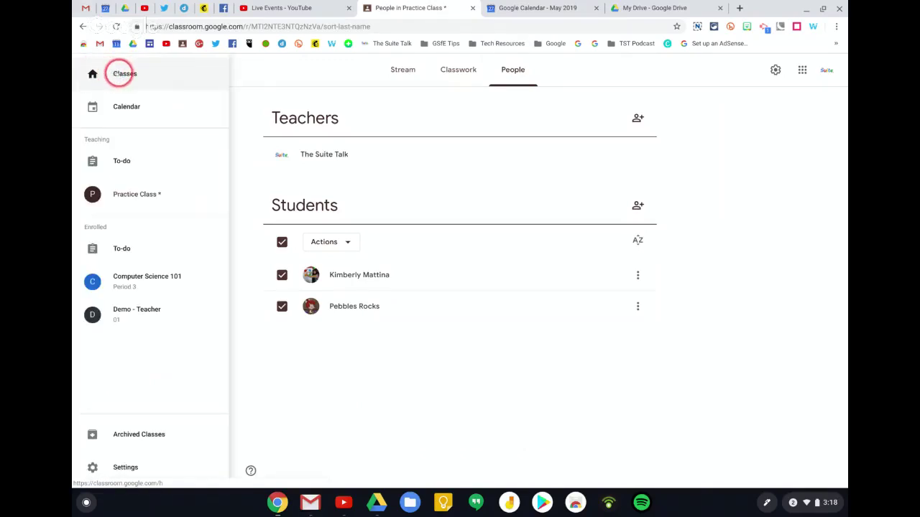
pyautogui.click(123, 73)
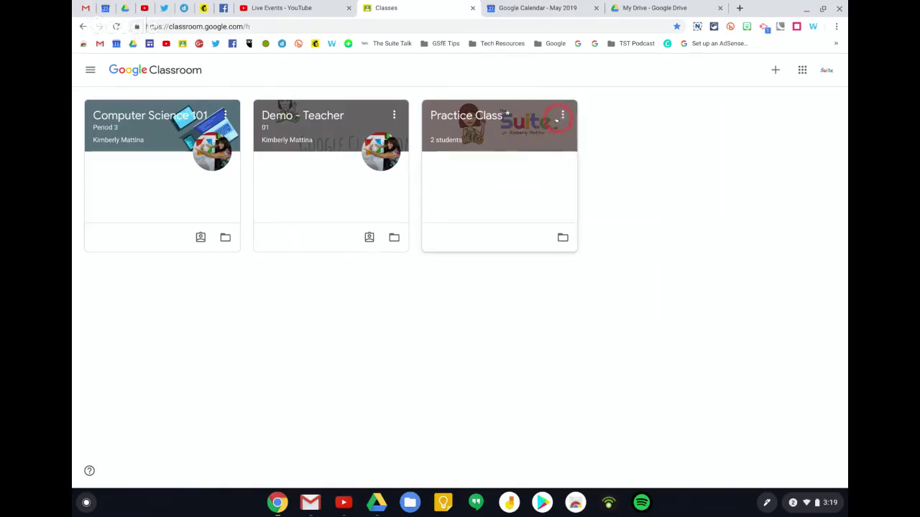
pyautogui.click(561, 115)
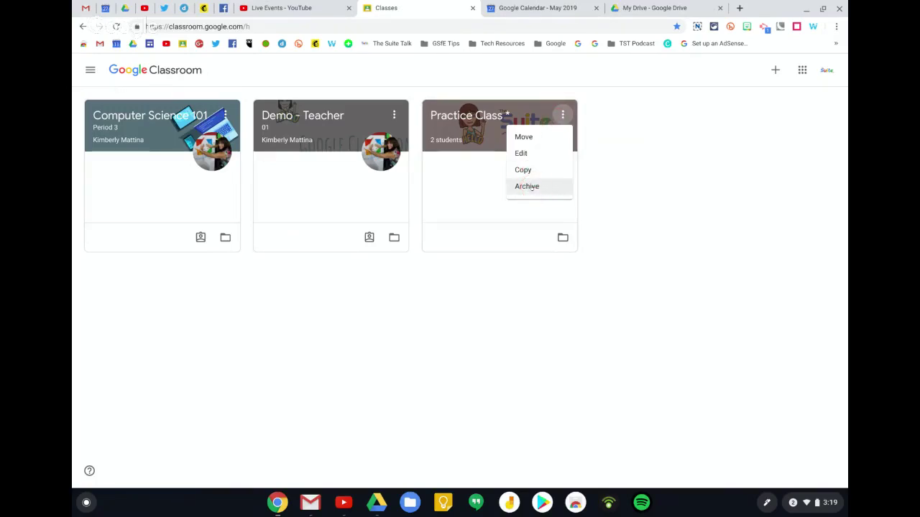
pyautogui.click(530, 187)
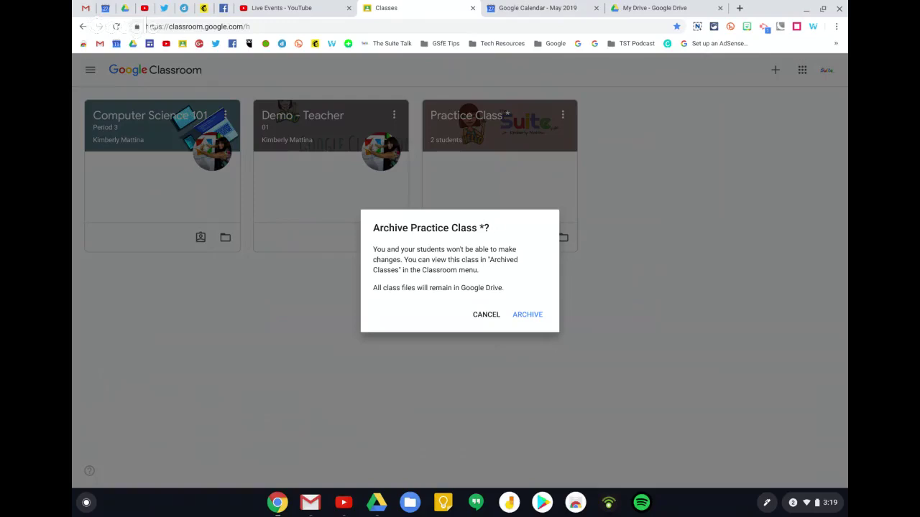
pyautogui.click(487, 315)
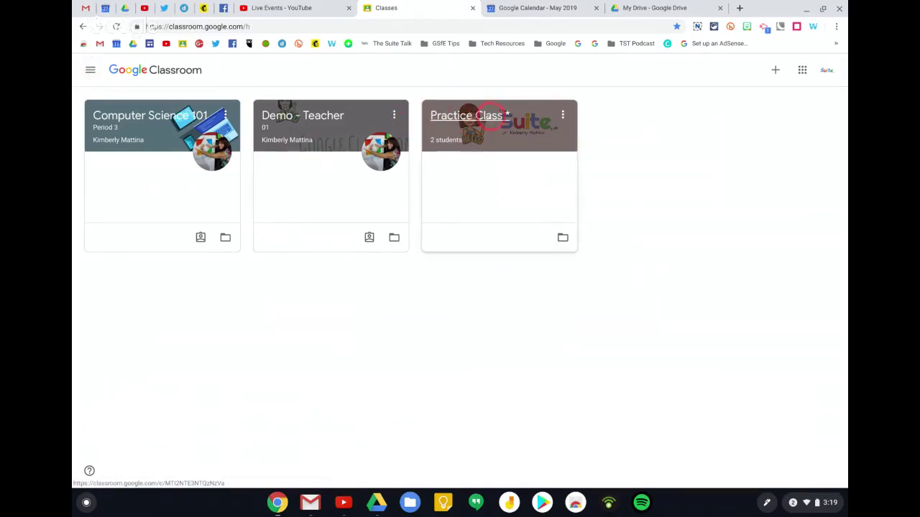
# - Archive Practice Class from the classes overview and confirm the archiving
pyautogui.click(562, 115)
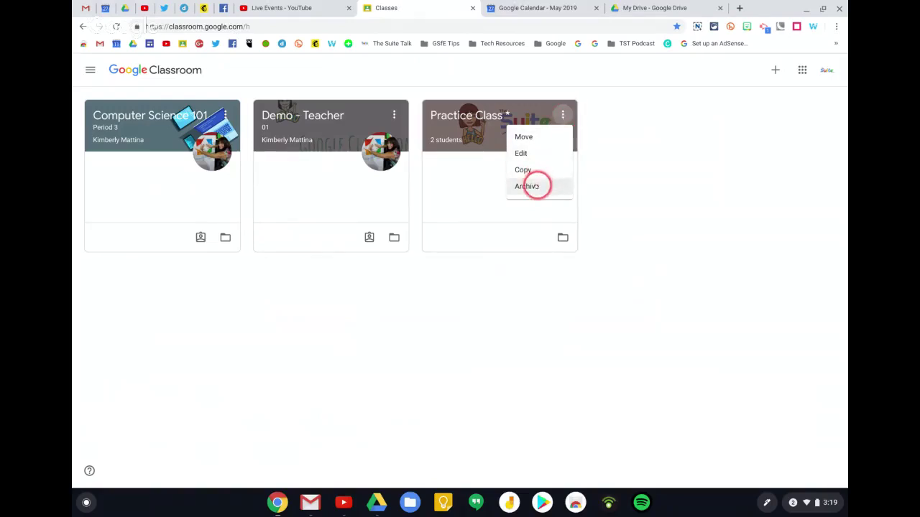
pyautogui.click(537, 185)
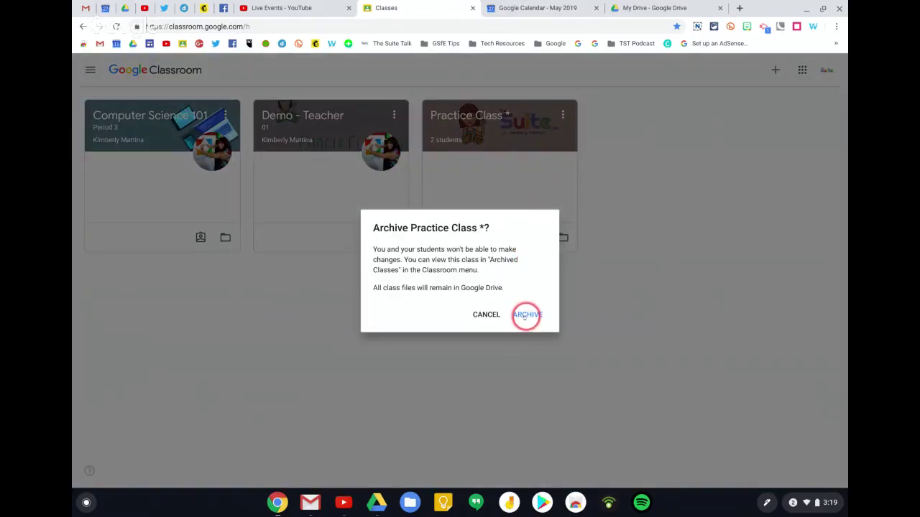
pyautogui.click(526, 316)
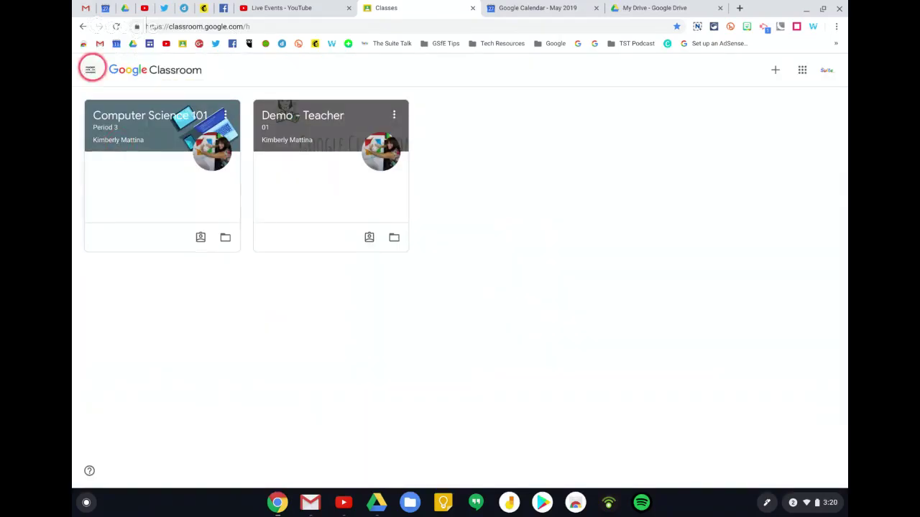
# - Restore Practice Class from the archived classes and return to the overview of active classes
pyautogui.click(91, 70)
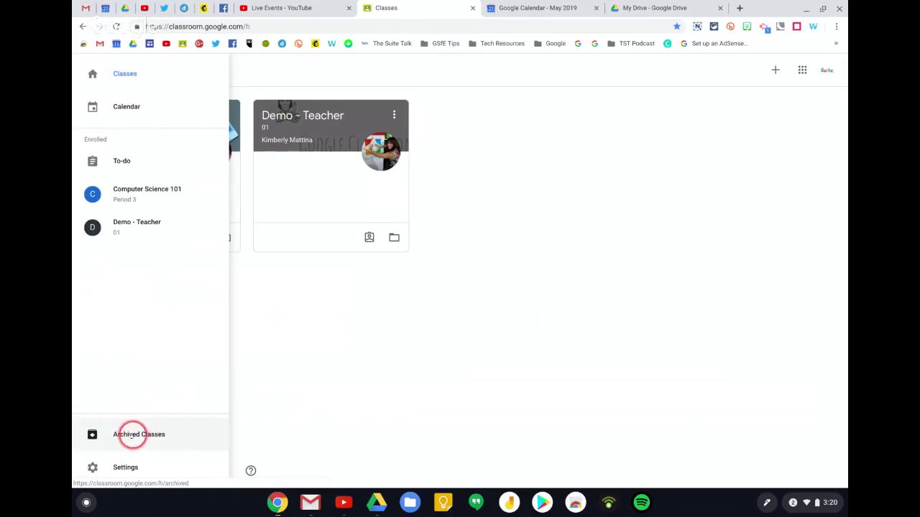
pyautogui.click(133, 435)
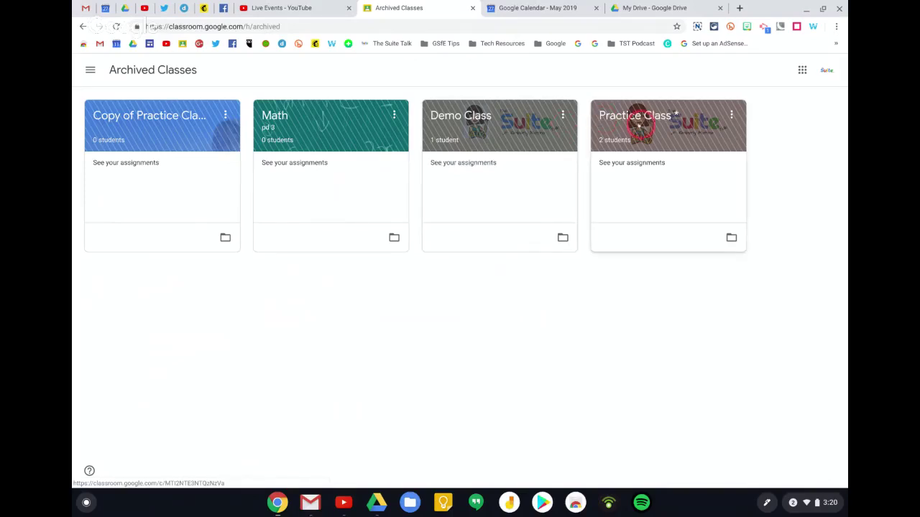
pyautogui.click(689, 138)
pyautogui.click(732, 116)
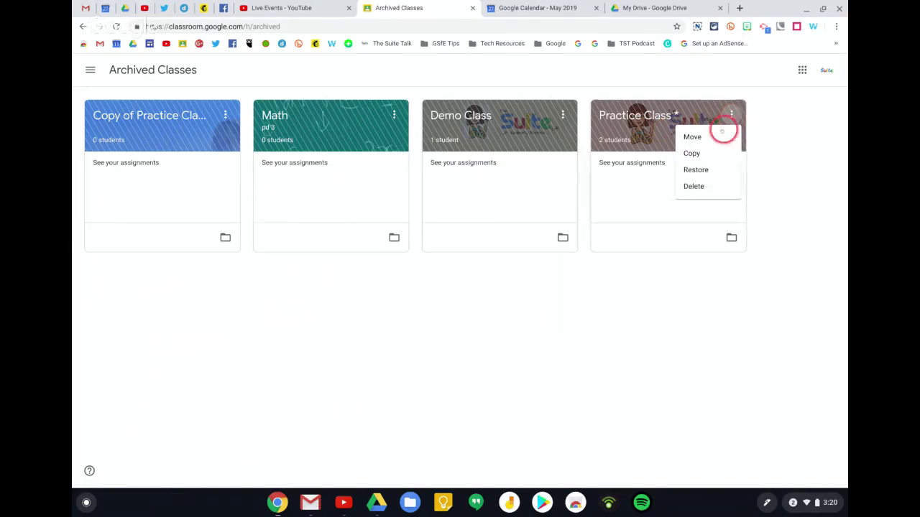
pyautogui.click(702, 187)
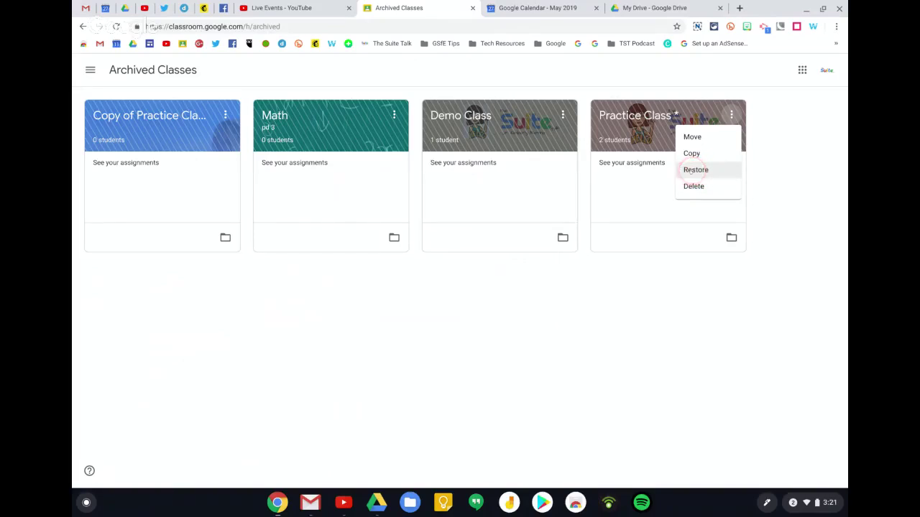
pyautogui.click(694, 170)
pyautogui.click(522, 316)
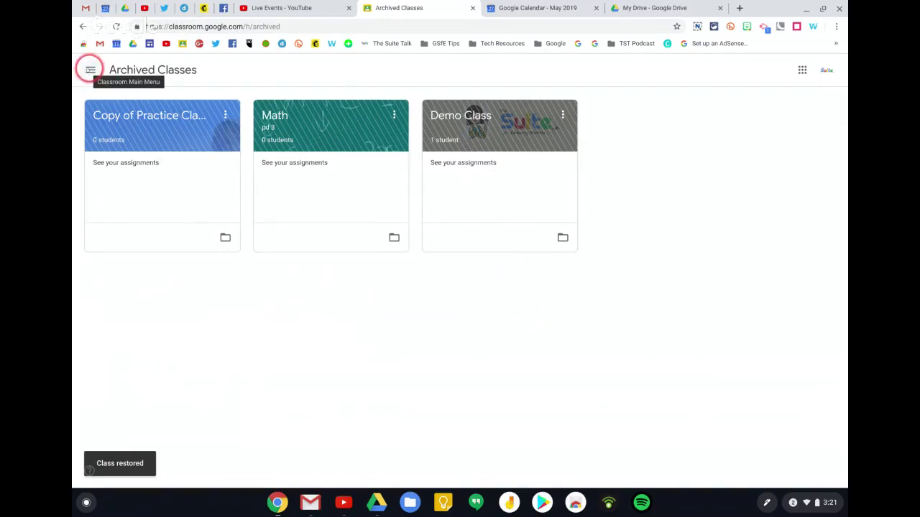
pyautogui.click(90, 70)
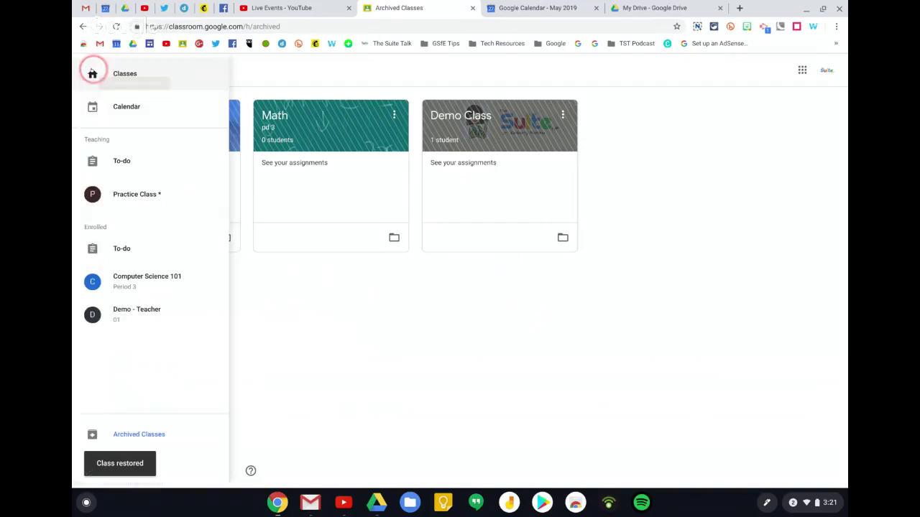
pyautogui.click(124, 74)
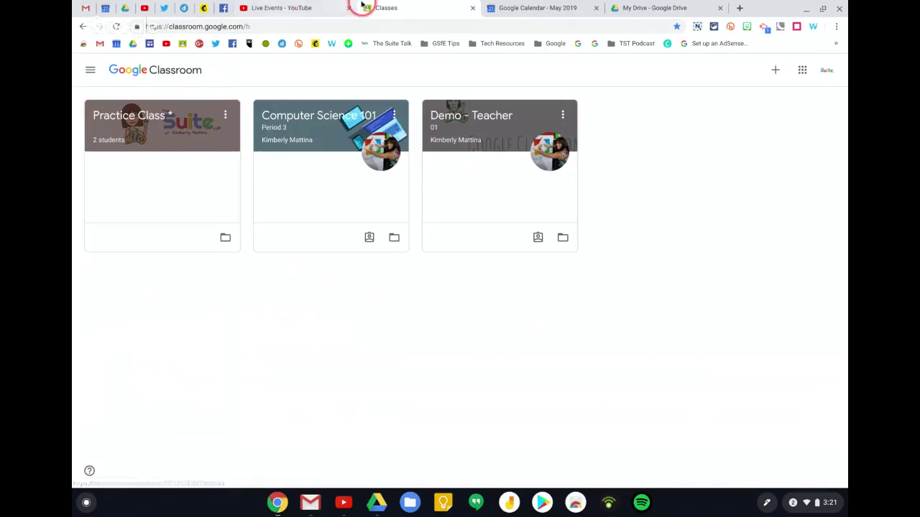
# - Switch to Google Drive and open the Classroom folder in My Drive
pyautogui.click(635, 10)
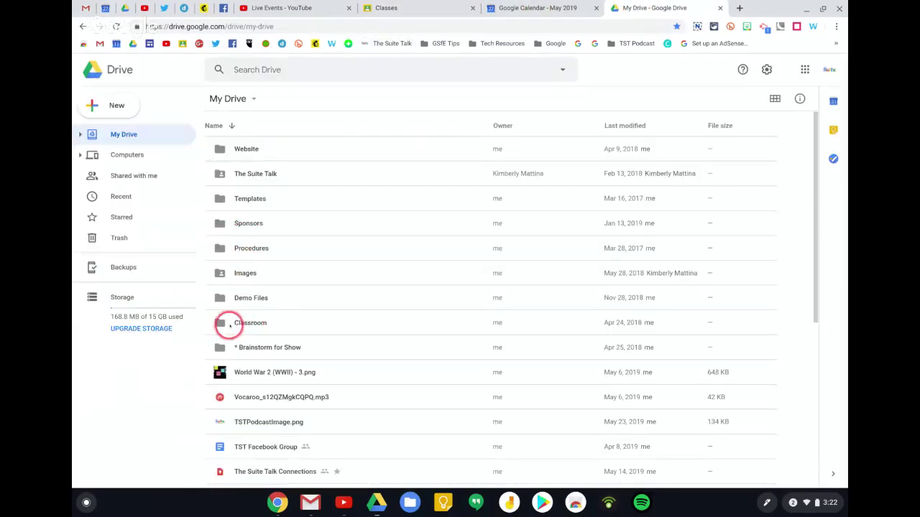
pyautogui.scroll(-3, 277, 265)
pyautogui.scroll(-1, 279, 266)
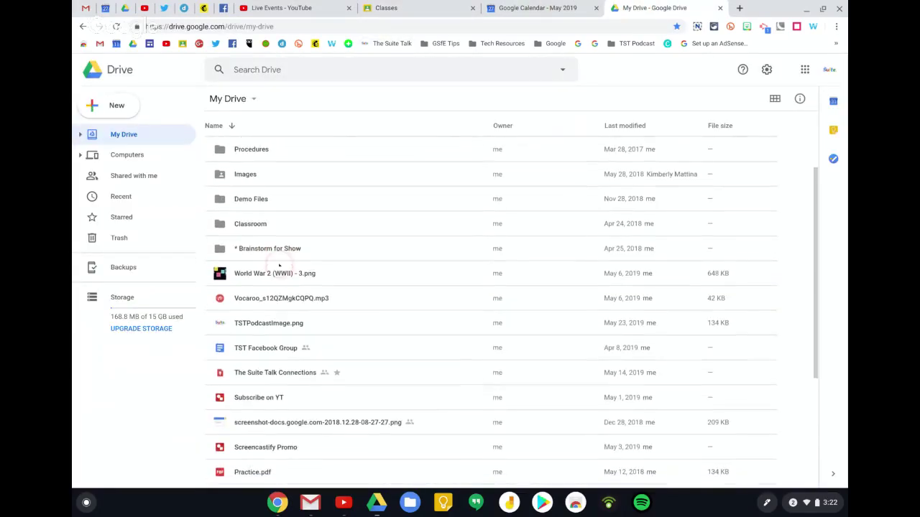
pyautogui.scroll(1, 281, 263)
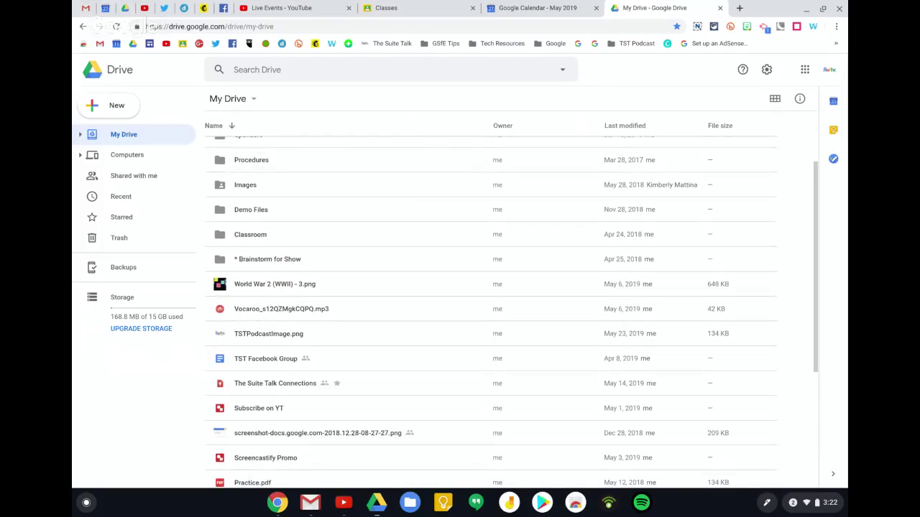
pyautogui.doubleClick(250, 234)
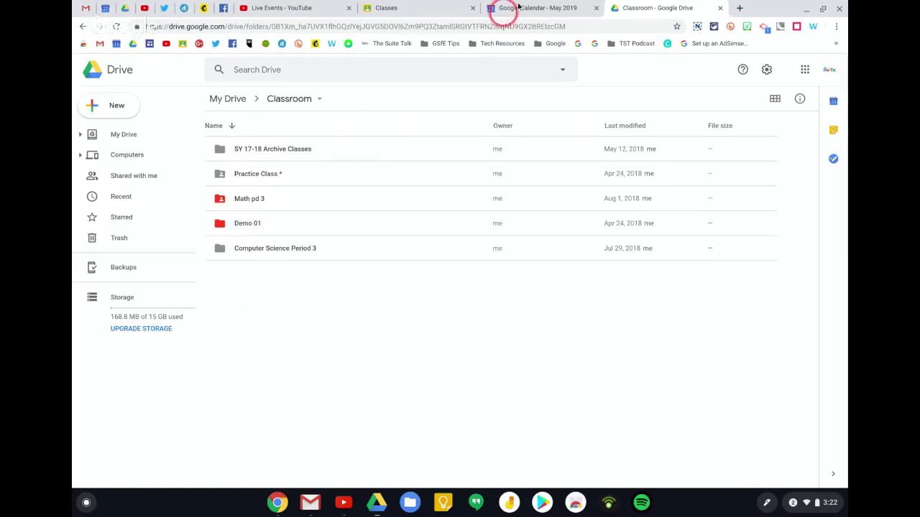
# - Return to Google Classroom and open the archived classes
pyautogui.click(388, 9)
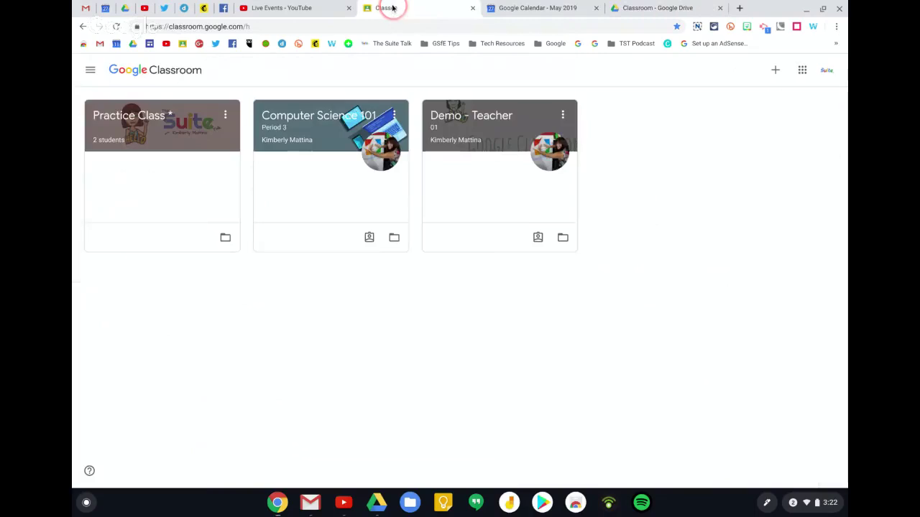
pyautogui.click(90, 70)
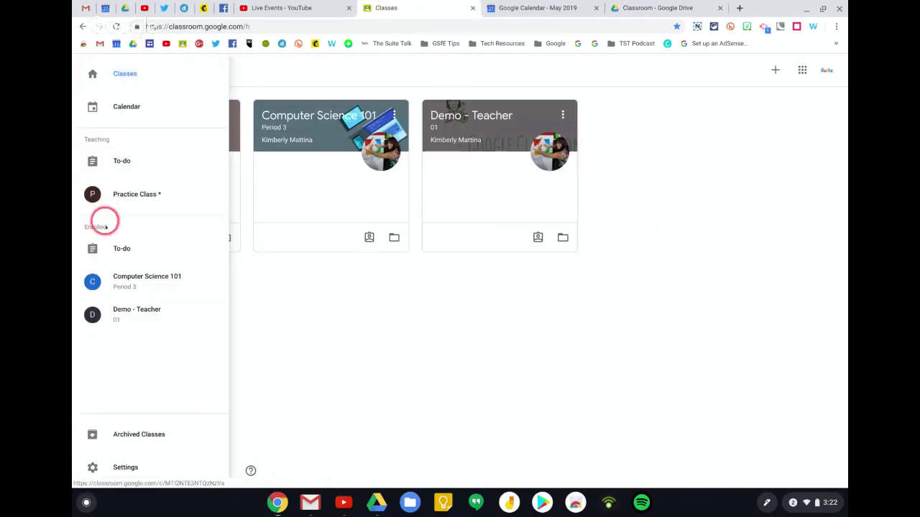
pyautogui.click(138, 440)
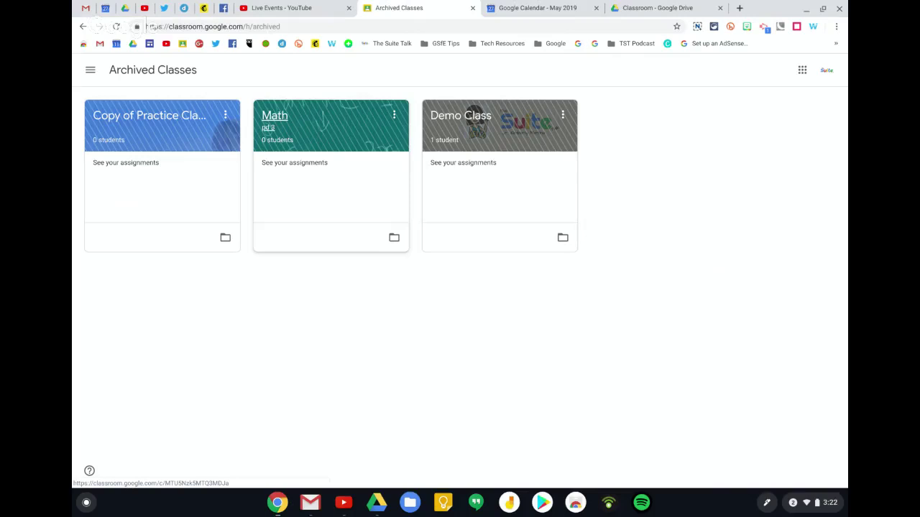
# - Check the Math pd 3 folder in Google Drive and the class calendars listed in Google Calendar
pyautogui.click(639, 9)
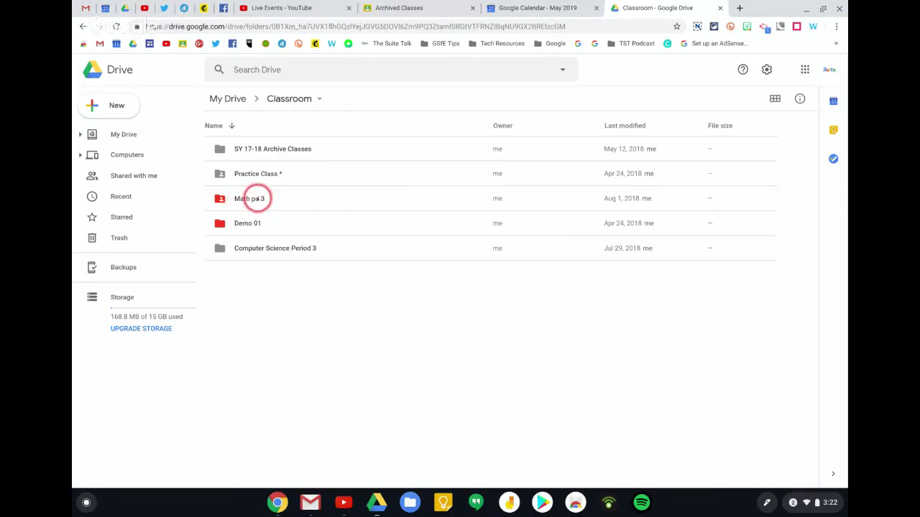
pyautogui.click(523, 7)
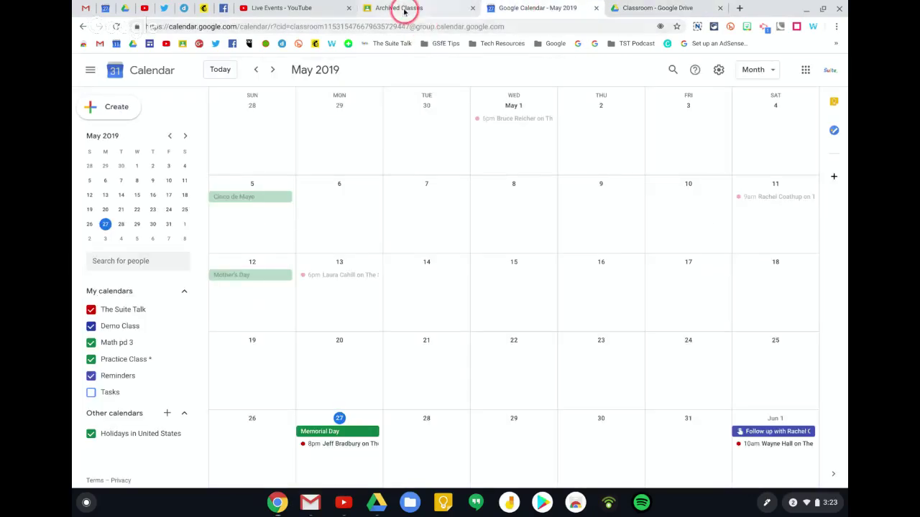
# - Delete the archived Math pd 3 class in Google Classroom and confirm the deletion
pyautogui.click(404, 10)
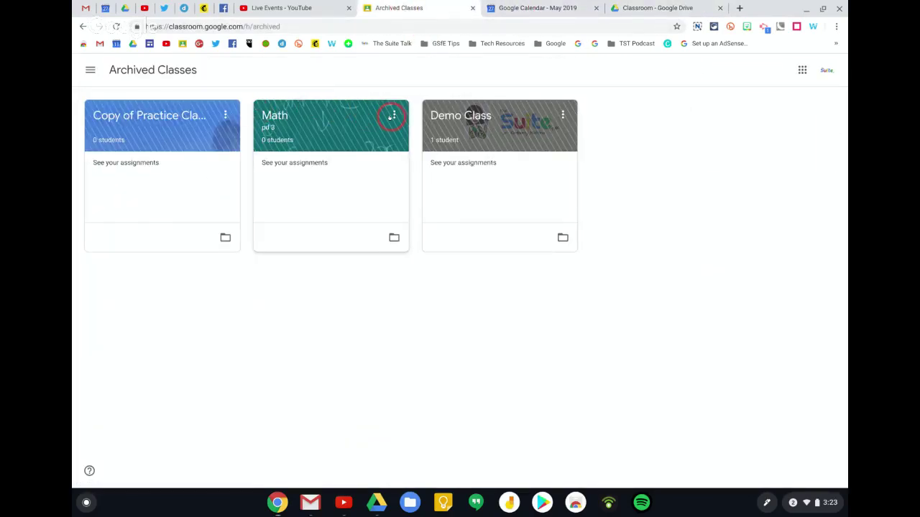
pyautogui.click(393, 115)
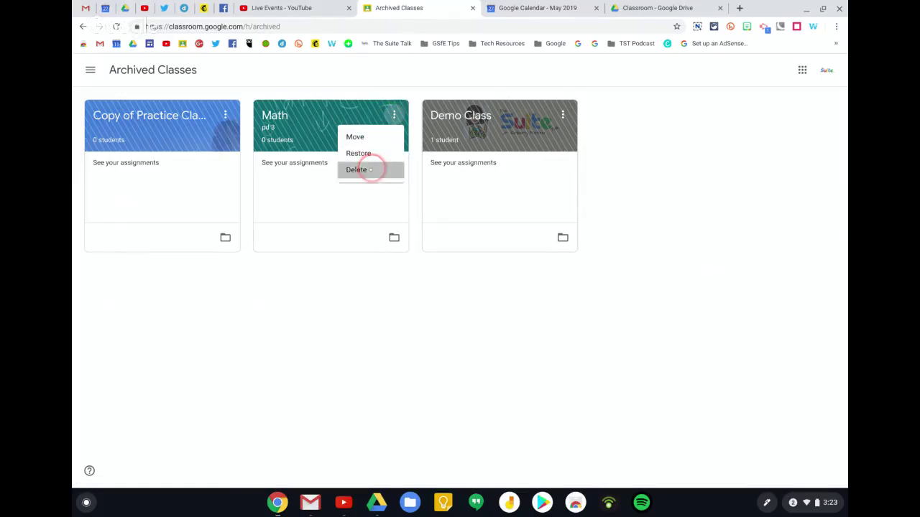
pyautogui.click(357, 170)
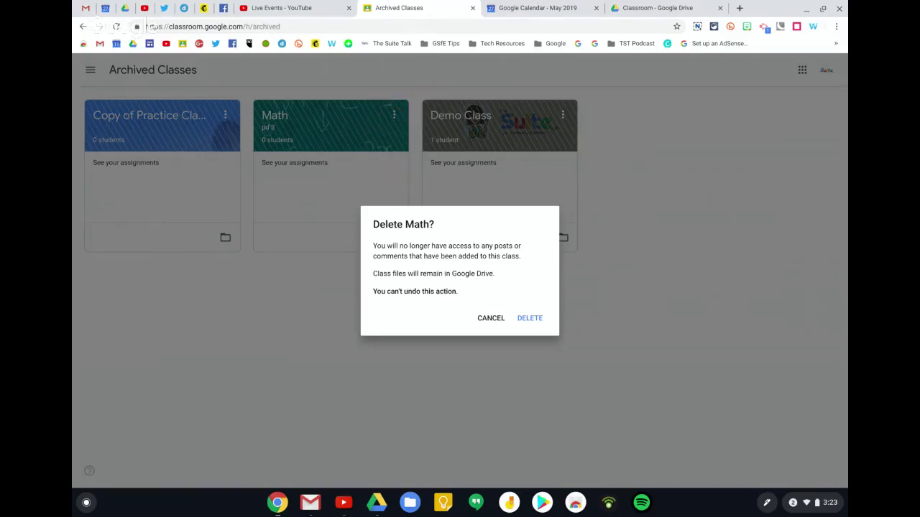
pyautogui.click(529, 318)
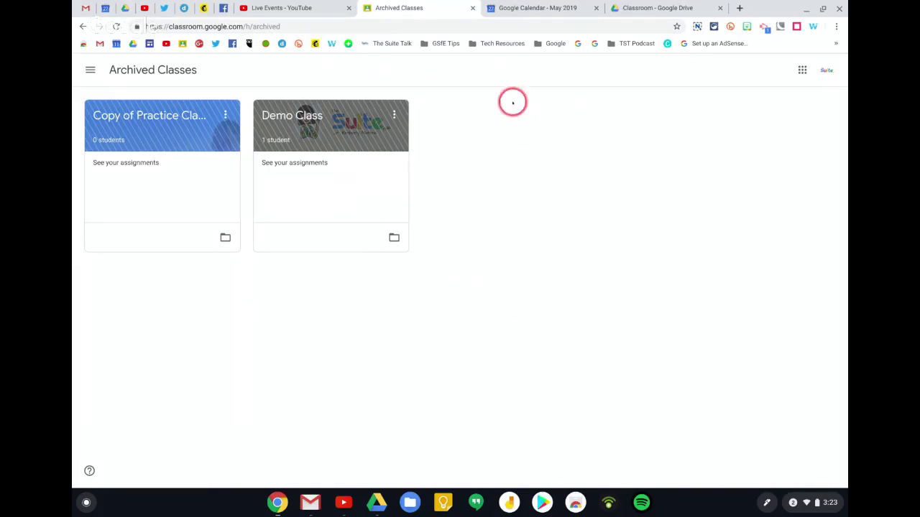
# - Switch to Google Drive and remove the Math pd 3 folder from the Classroom folder
pyautogui.click(639, 10)
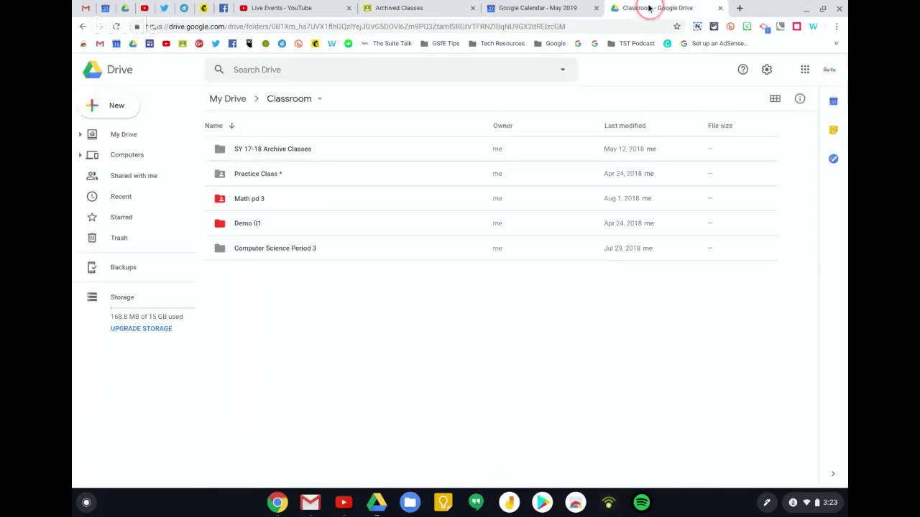
pyautogui.doubleClick(367, 231)
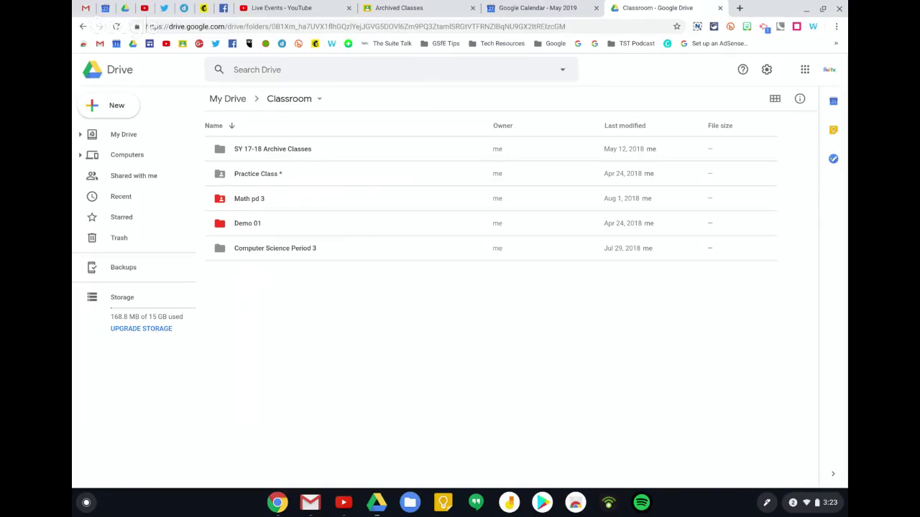
pyautogui.click(254, 199)
pyautogui.click(254, 199)
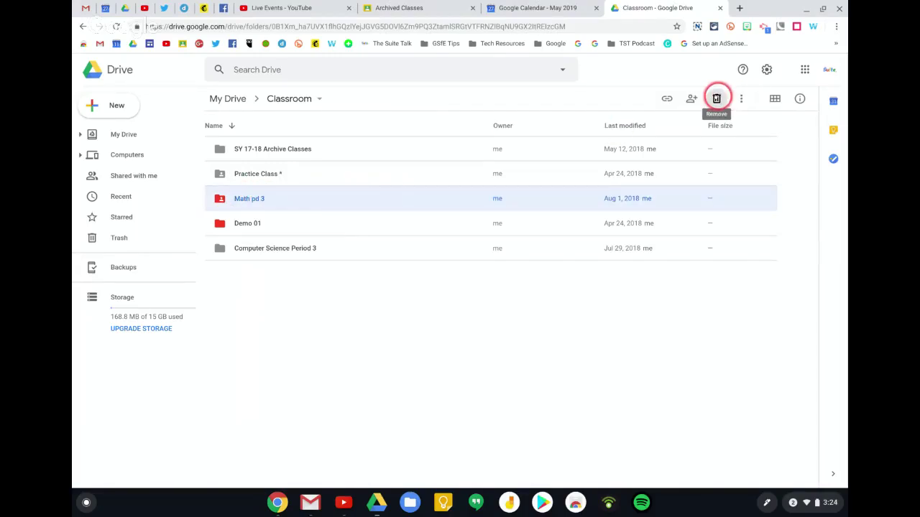
pyautogui.click(716, 99)
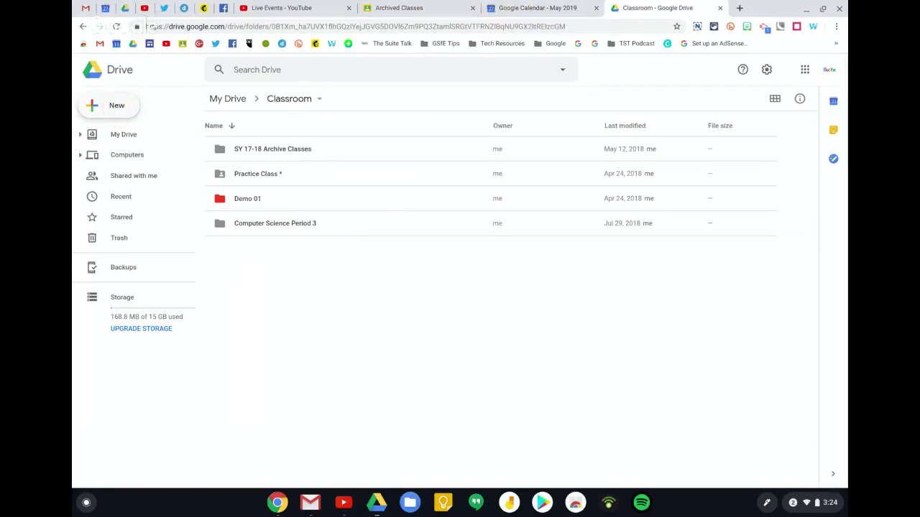
# - Create a folder named SY 18-19 Archive Classes inside the Classroom folder and move the Demo 01 folder into it
pyautogui.click(108, 105)
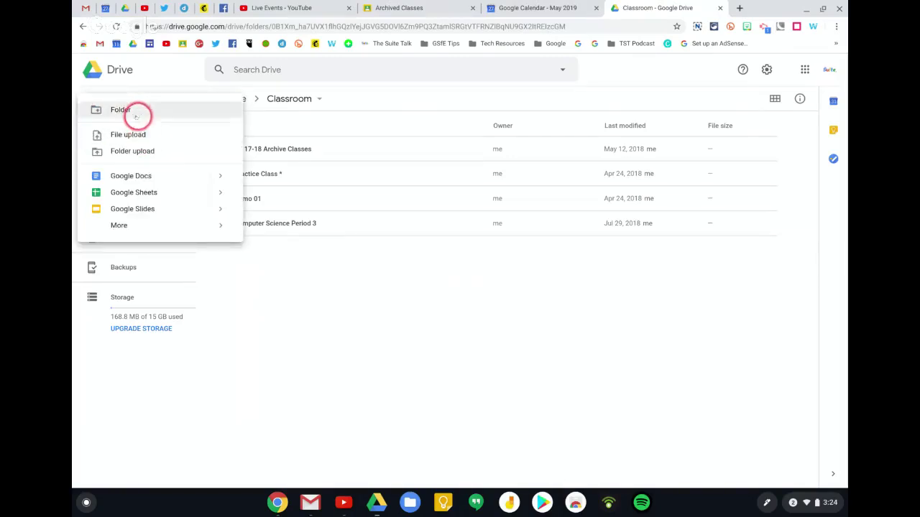
pyautogui.click(135, 111)
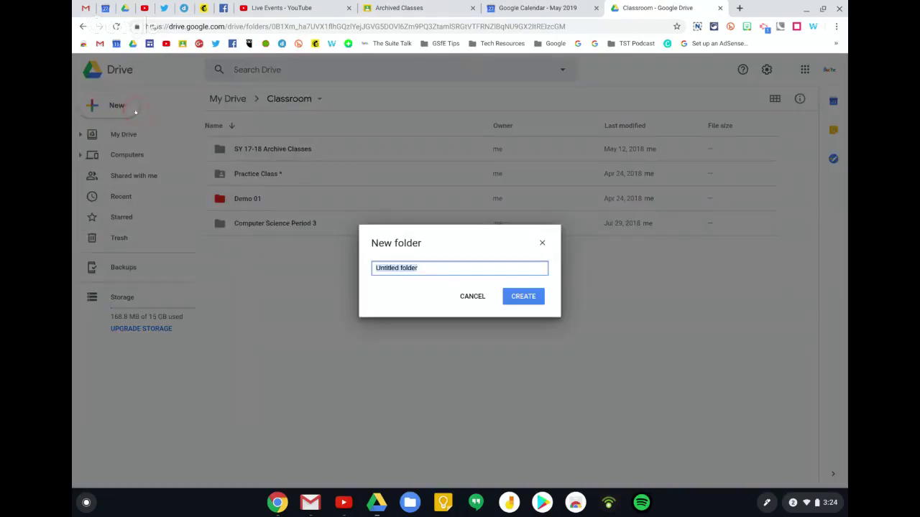
pyautogui.write('SY 18-19 Archive Classes')
pyautogui.press('Return')
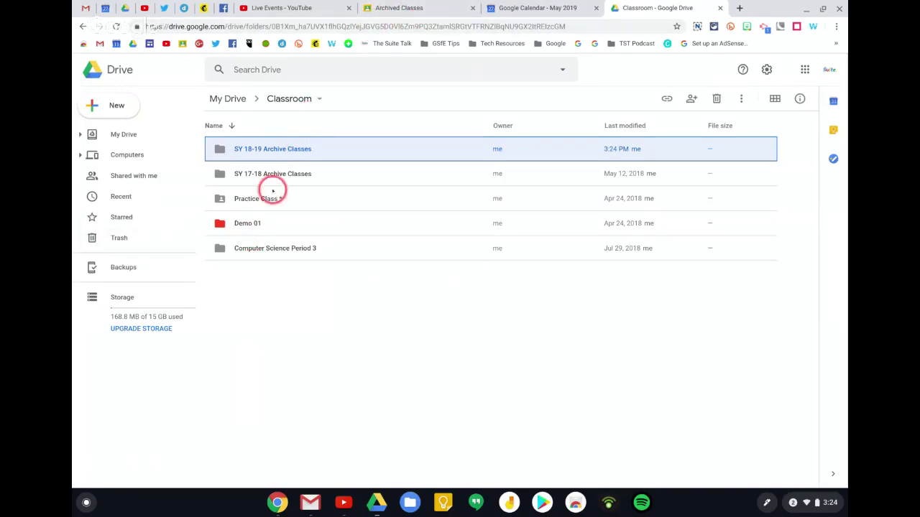
pyautogui.doubleClick(263, 223)
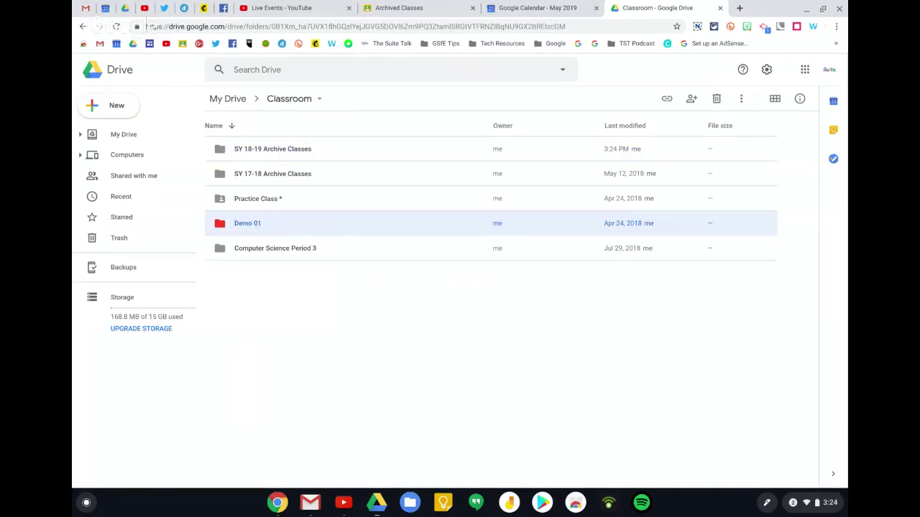
pyautogui.moveTo(249, 222); pyautogui.dragTo(318, 148)
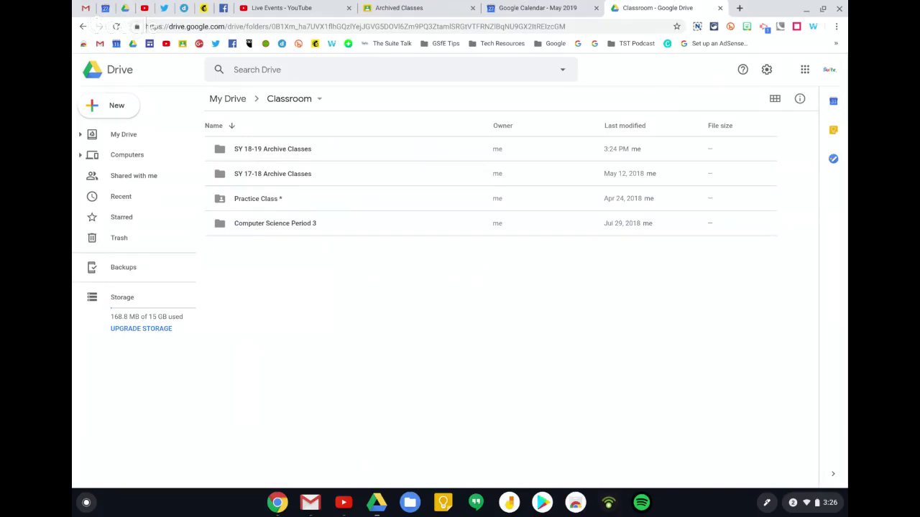
# - Return to the active classes in Google Classroom and open the classwork of Practice Class
pyautogui.click(411, 9)
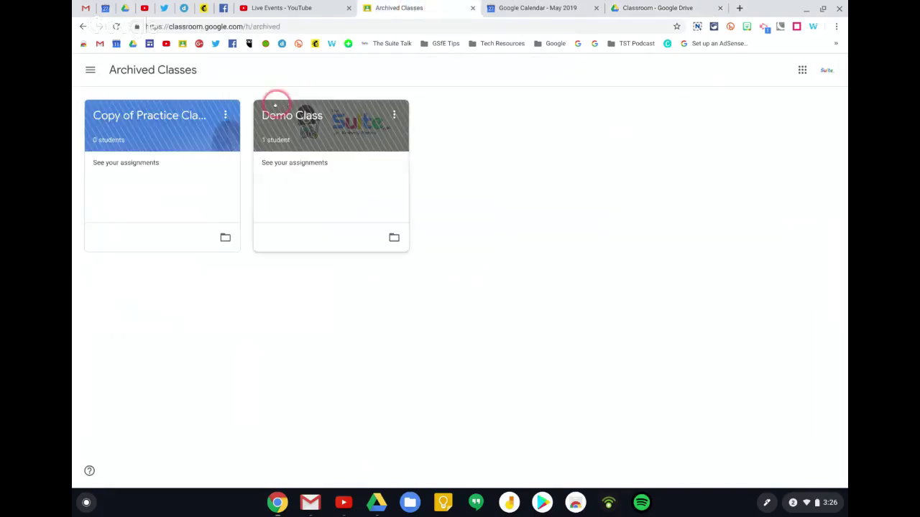
pyautogui.click(90, 69)
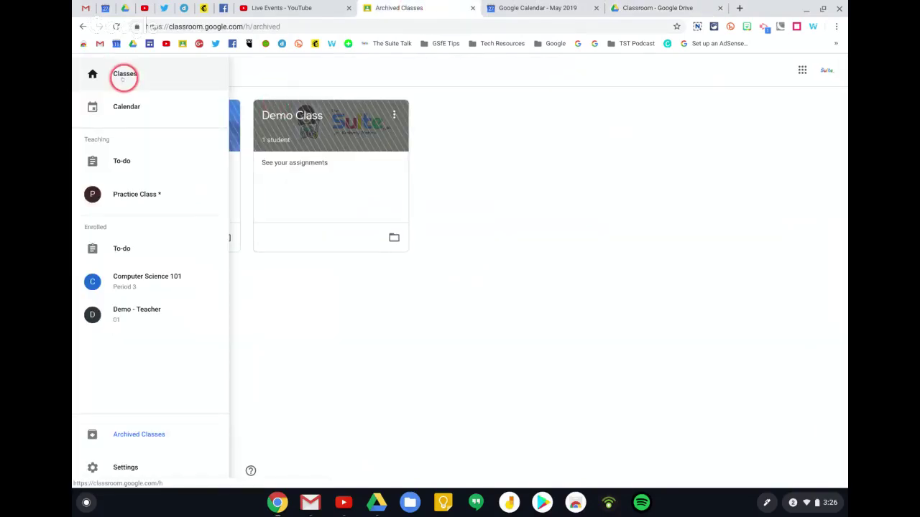
pyautogui.click(123, 72)
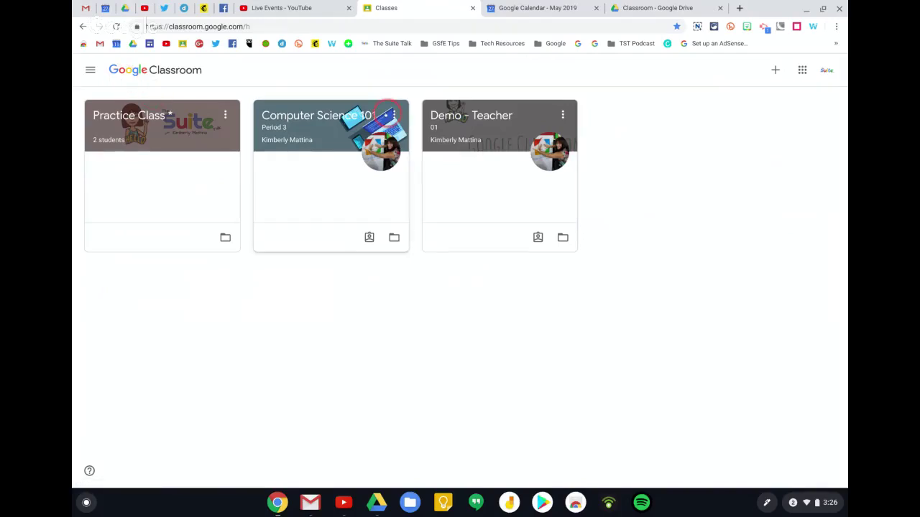
pyautogui.click(139, 116)
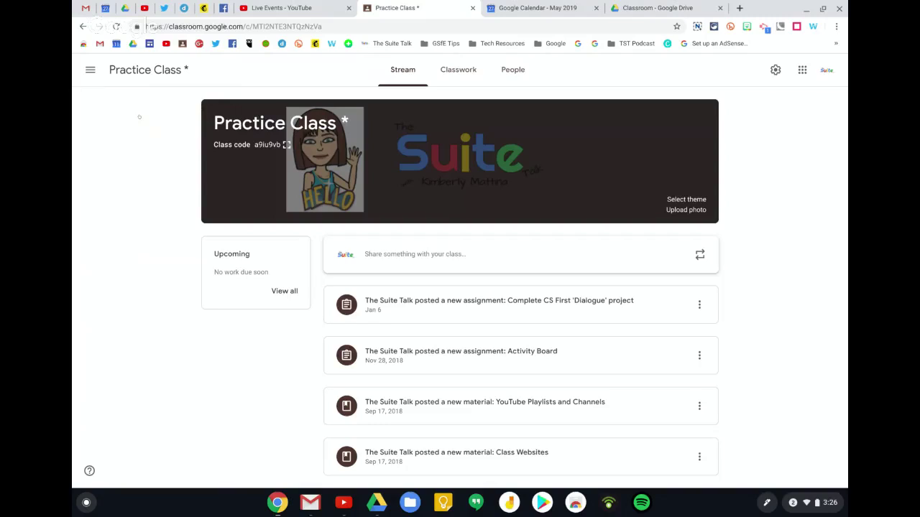
pyautogui.click(405, 66)
pyautogui.click(455, 70)
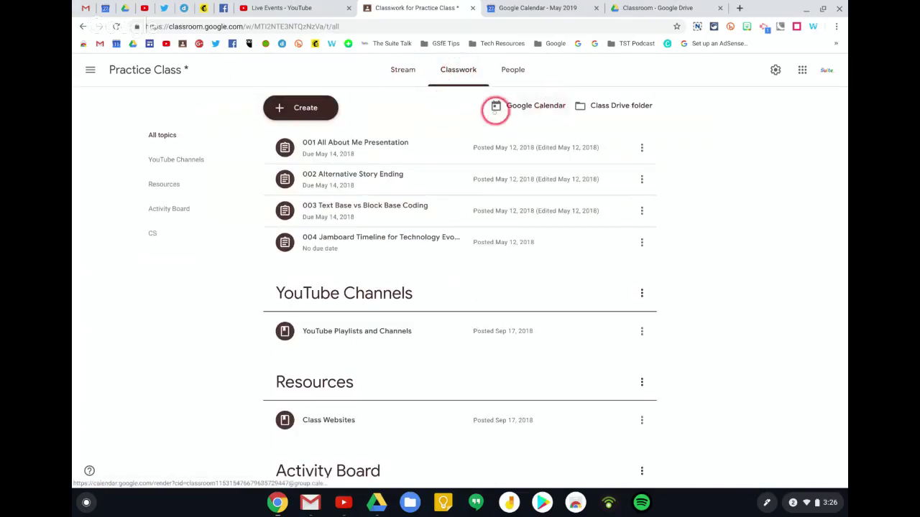
# - Open the Google Calendar of Practice Class from its classwork and hide the Practice Class calendar from the calendar list
pyautogui.click(506, 108)
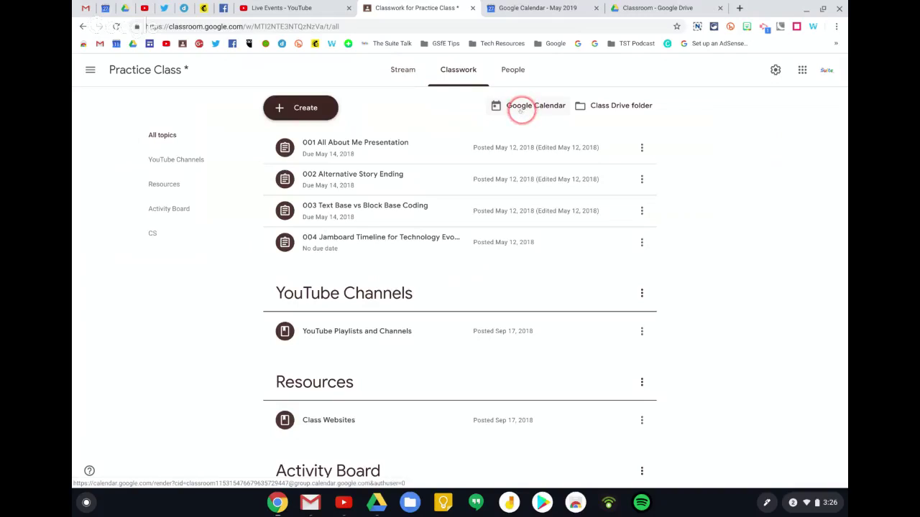
pyautogui.click(523, 109)
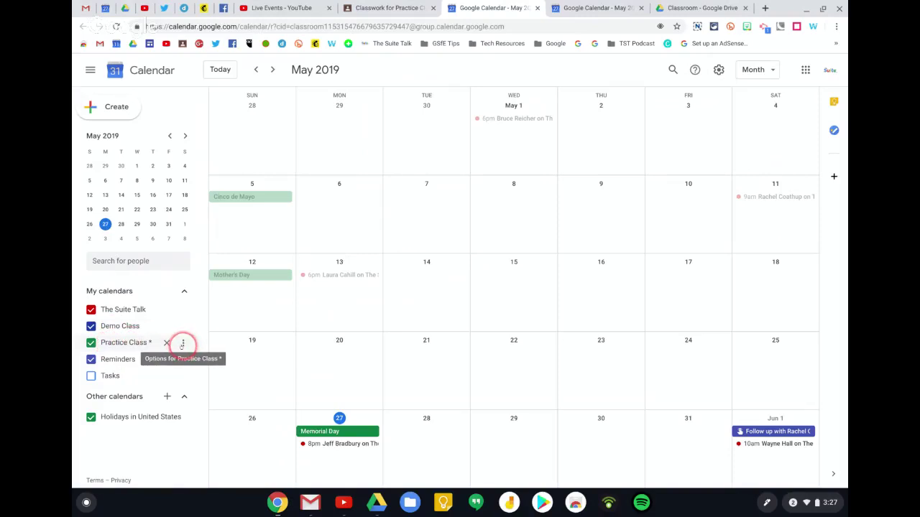
pyautogui.click(183, 344)
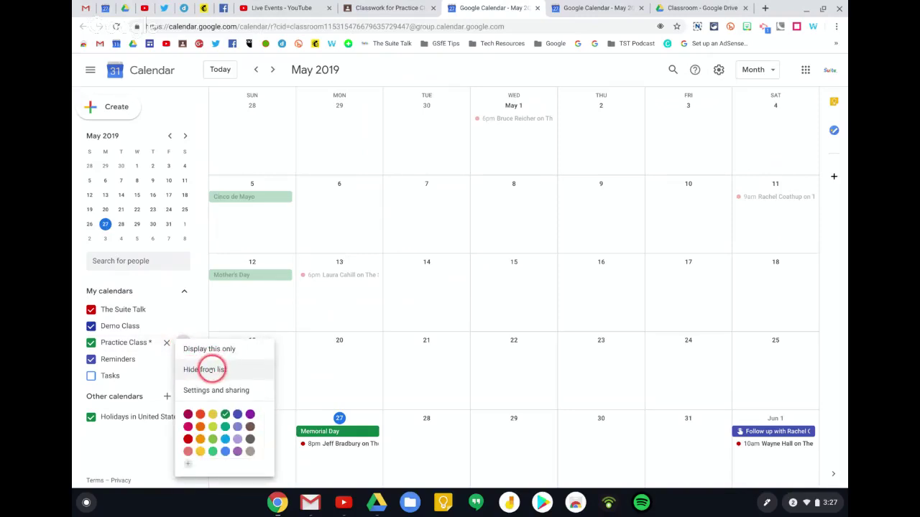
pyautogui.click(214, 370)
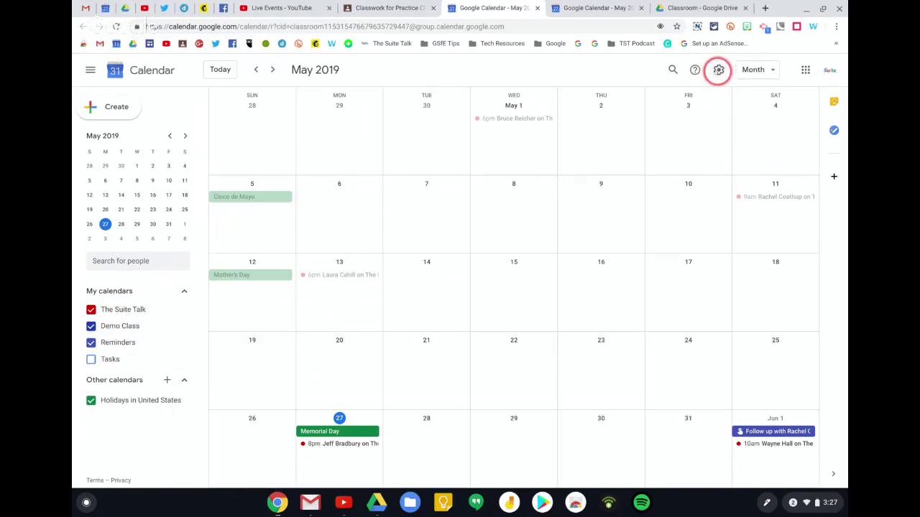
# - Open the Practice Class calendar's settings and show the calendar in the calendar list again
pyautogui.click(718, 69)
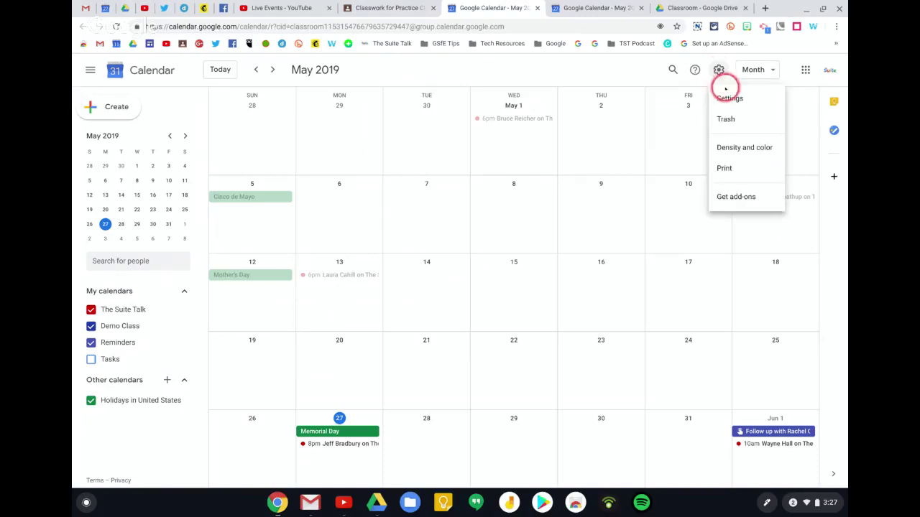
pyautogui.click(727, 99)
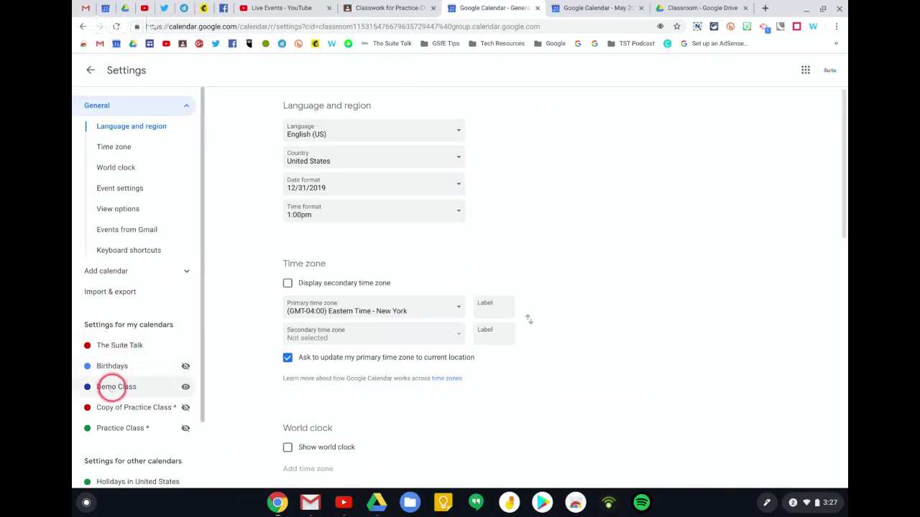
pyautogui.click(144, 430)
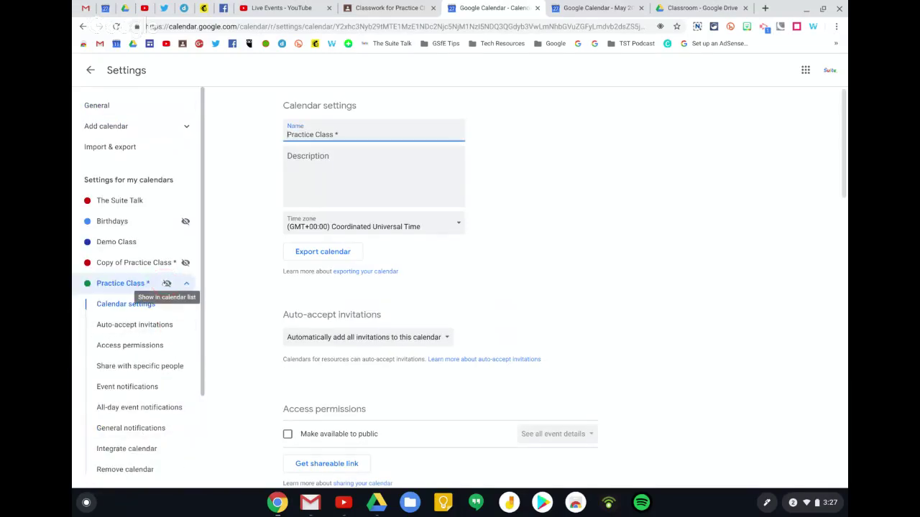
pyautogui.click(167, 283)
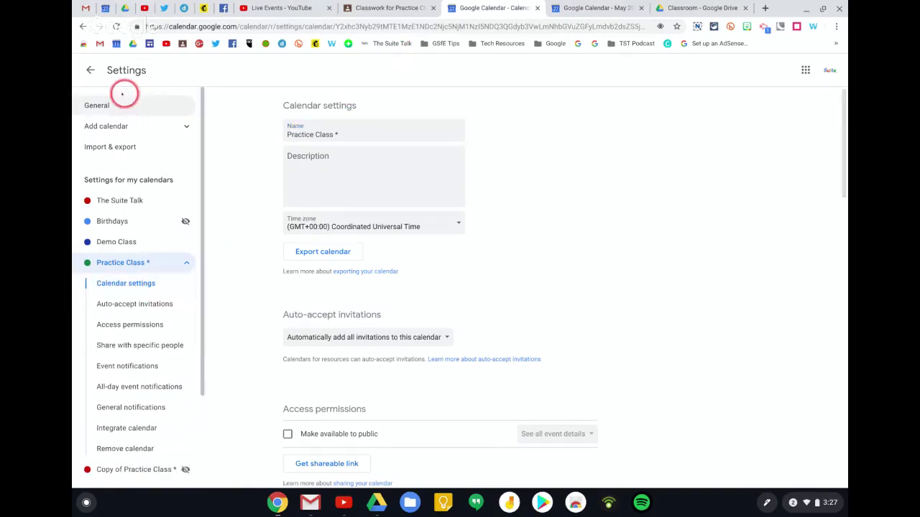
# - Leave the calendar settings and turn the display of the Demo Class calendar off and on again
pyautogui.click(90, 70)
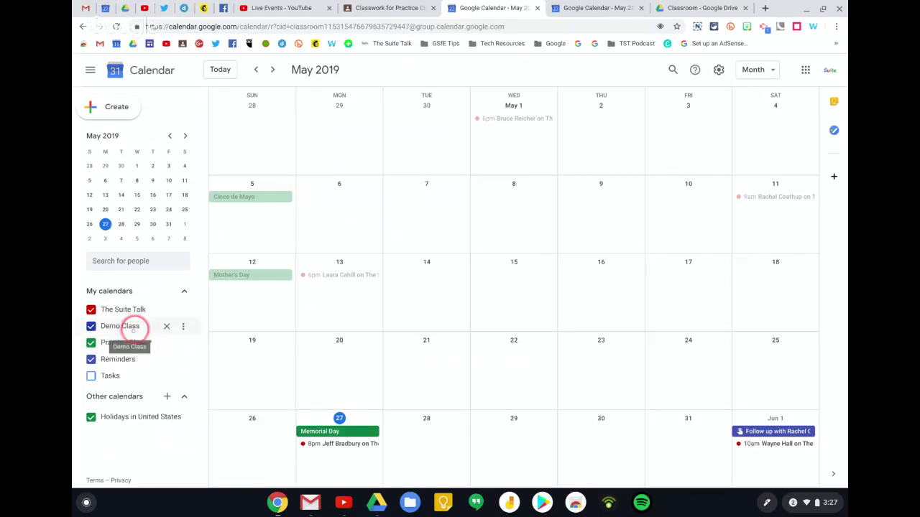
pyautogui.click(133, 327)
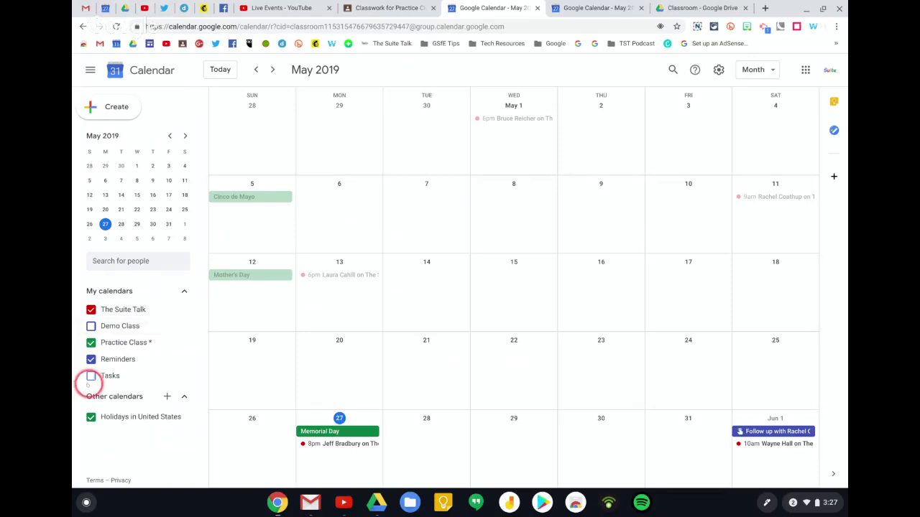
pyautogui.click(90, 326)
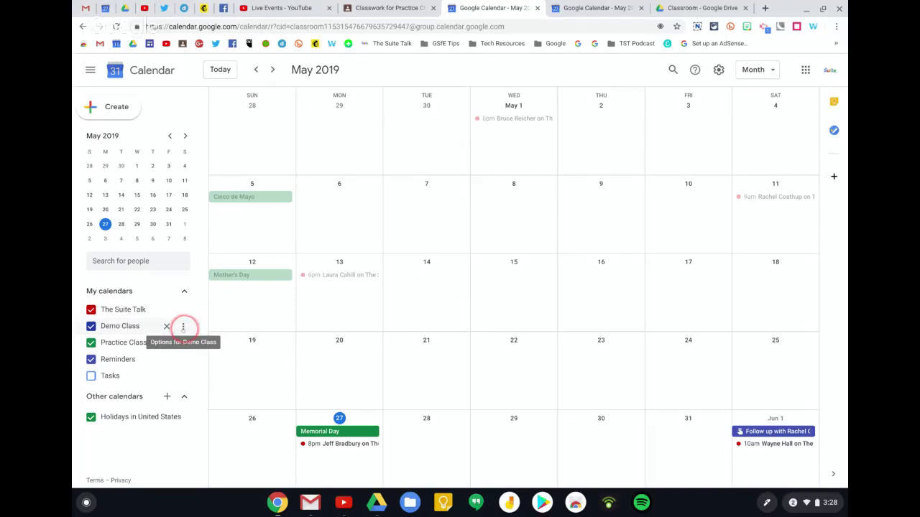
# - Open the settings of the Demo Class calendar and go to the options for unsubscribing from or permanently deleting it
pyautogui.click(183, 327)
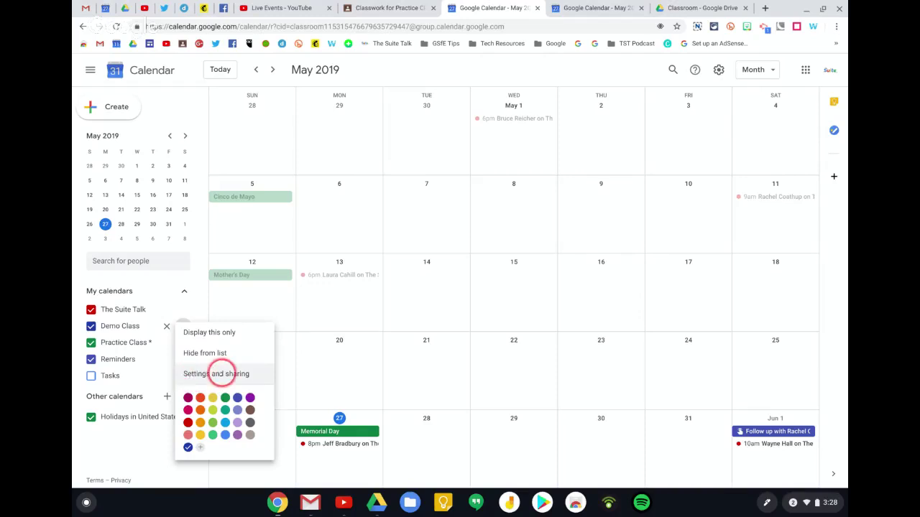
pyautogui.click(222, 373)
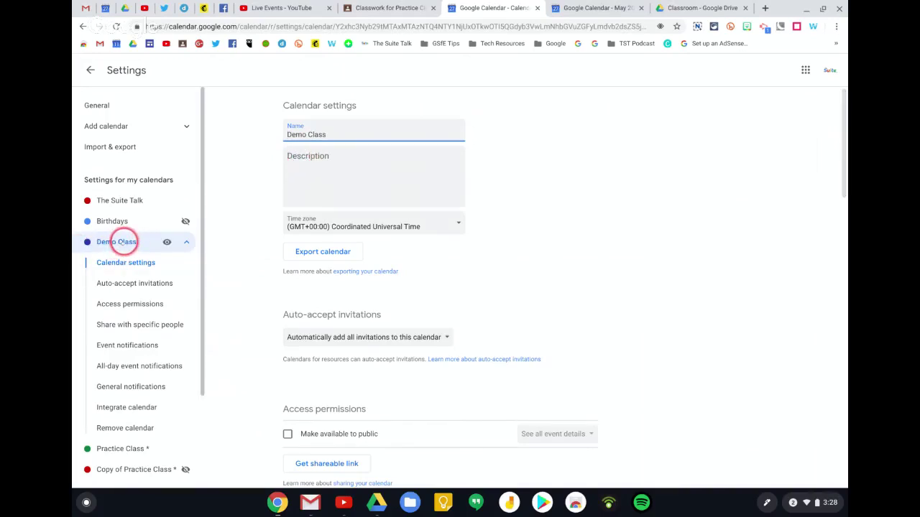
pyautogui.scroll(-2, 332, 177)
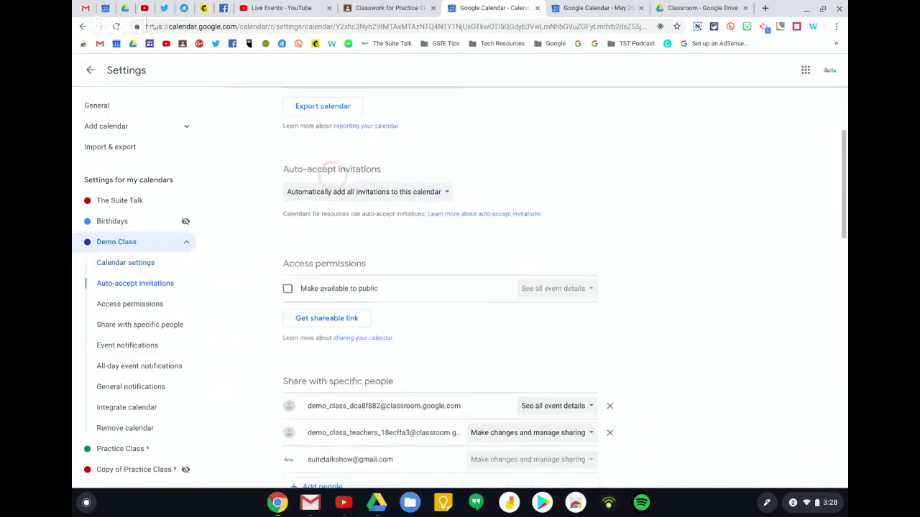
pyautogui.scroll(-5, 332, 177)
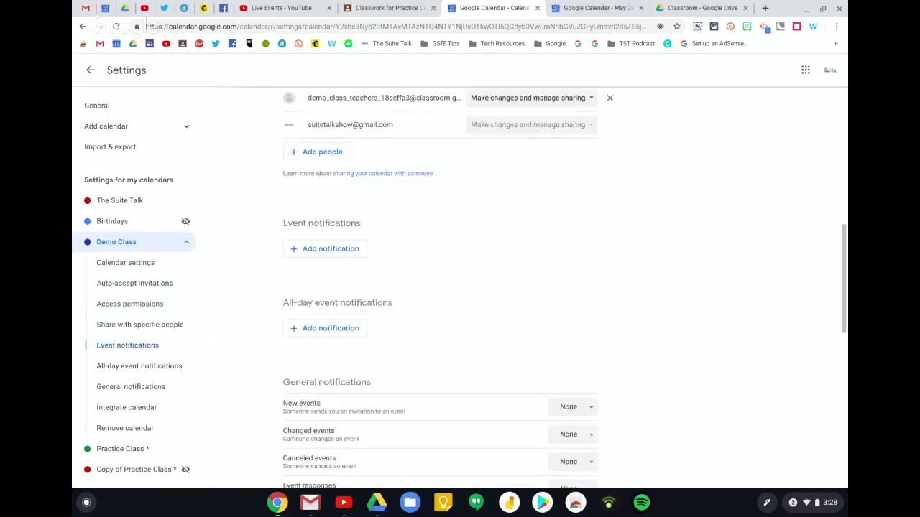
pyautogui.scroll(-6, 439, 280)
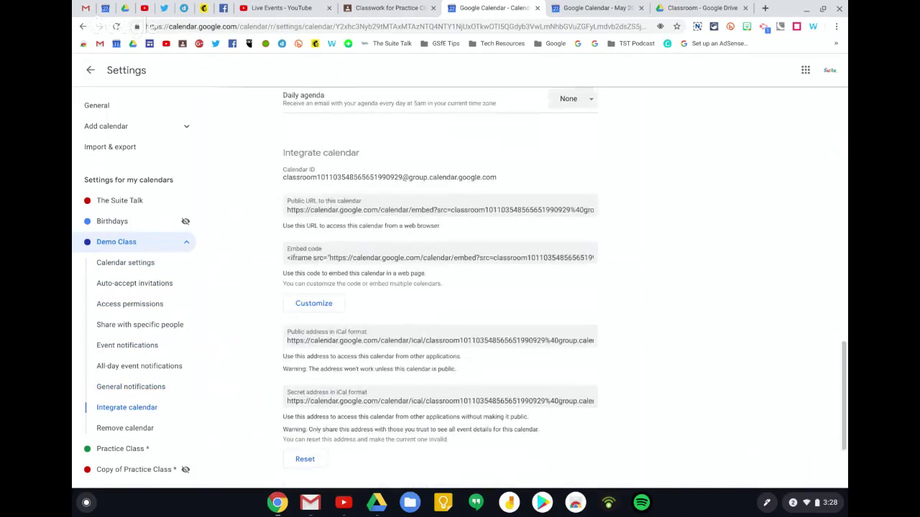
pyautogui.scroll(-2, 440, 280)
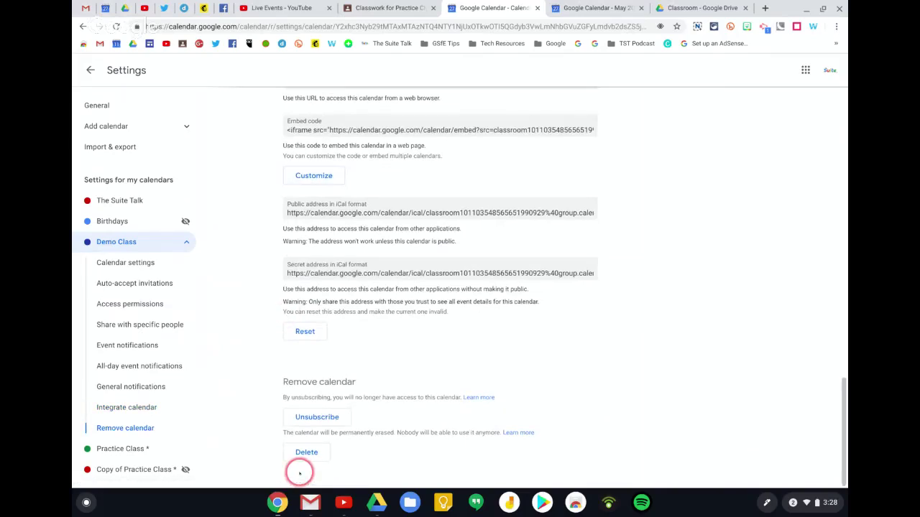
pyautogui.click(308, 453)
pyautogui.moveTo(178, 242)
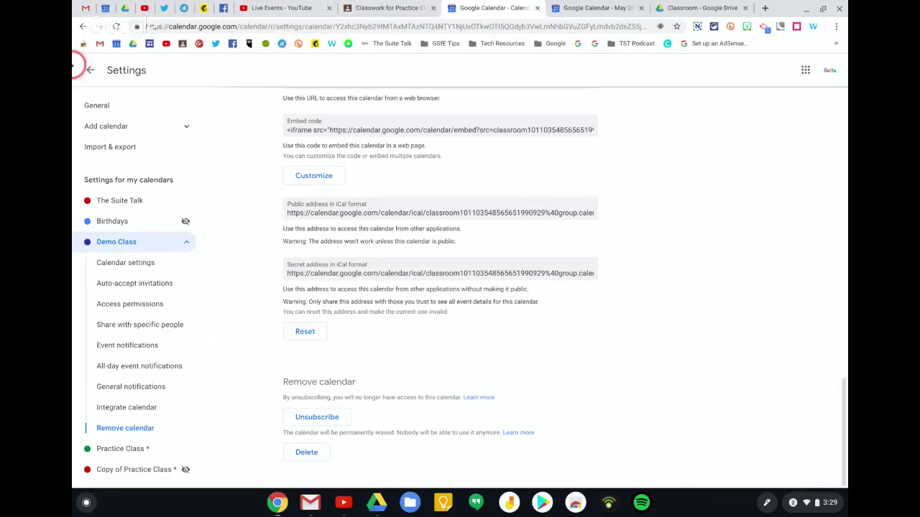
# - Leave the calendar settings and close both Google Calendar pages to return to the Practice Class classwork
pyautogui.click(90, 70)
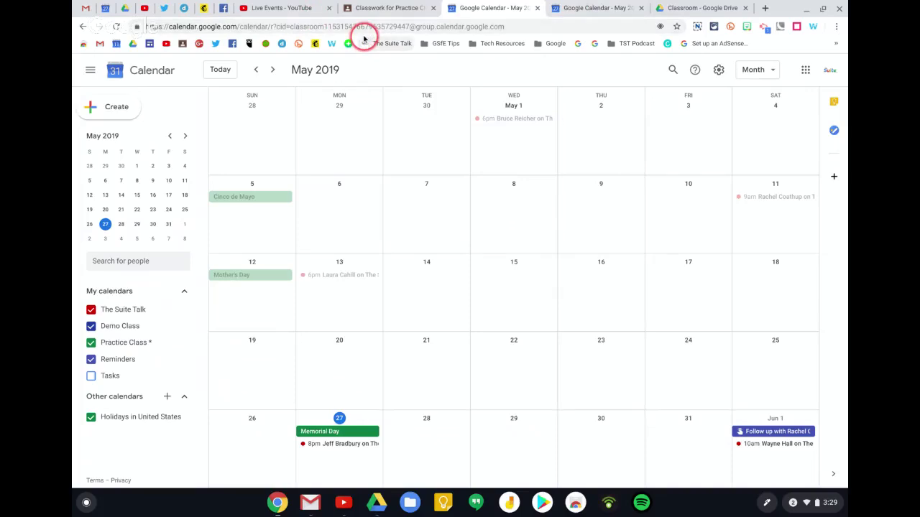
pyautogui.click(535, 9)
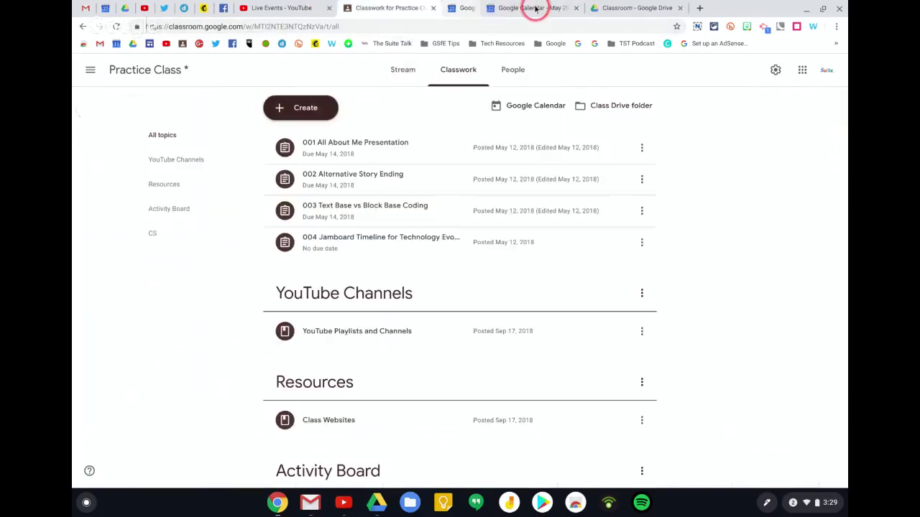
pyautogui.click(536, 9)
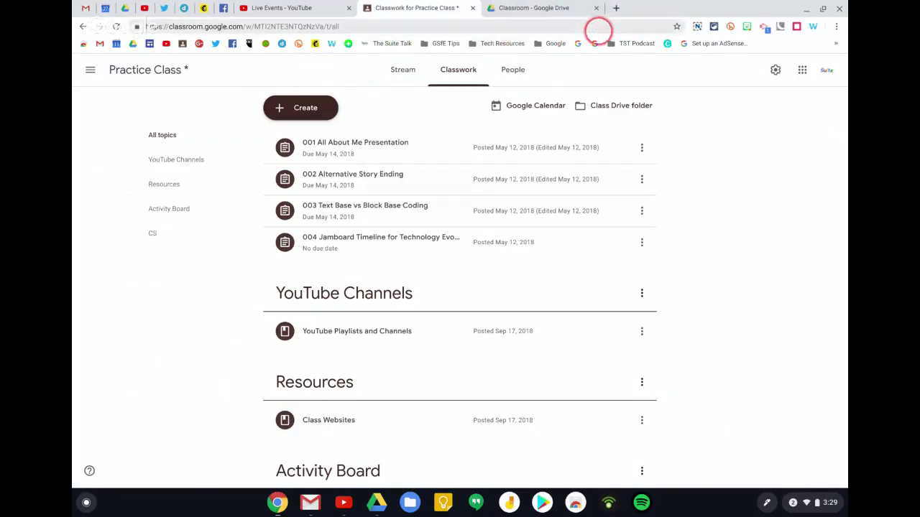
# - Bookmark the Practice Class classwork page in the bookmarks bar and delete that bookmark again
pyautogui.click(676, 26)
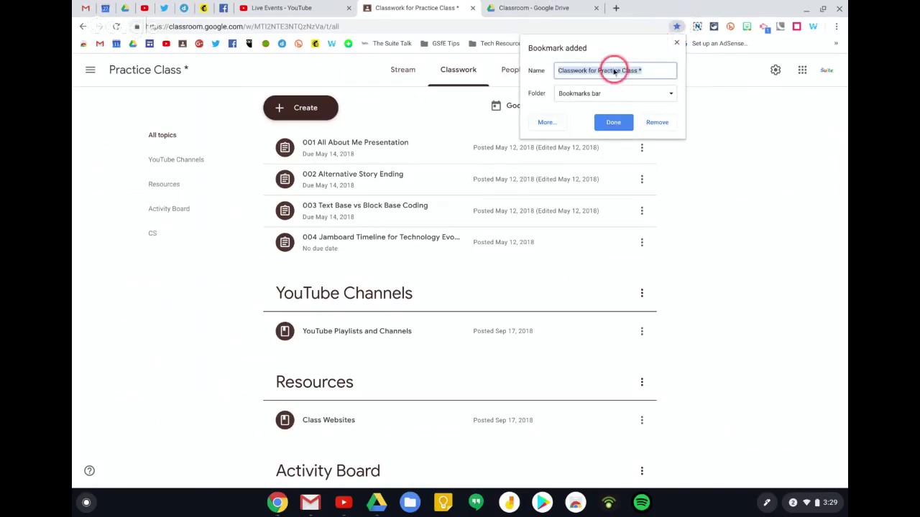
pyautogui.click(616, 123)
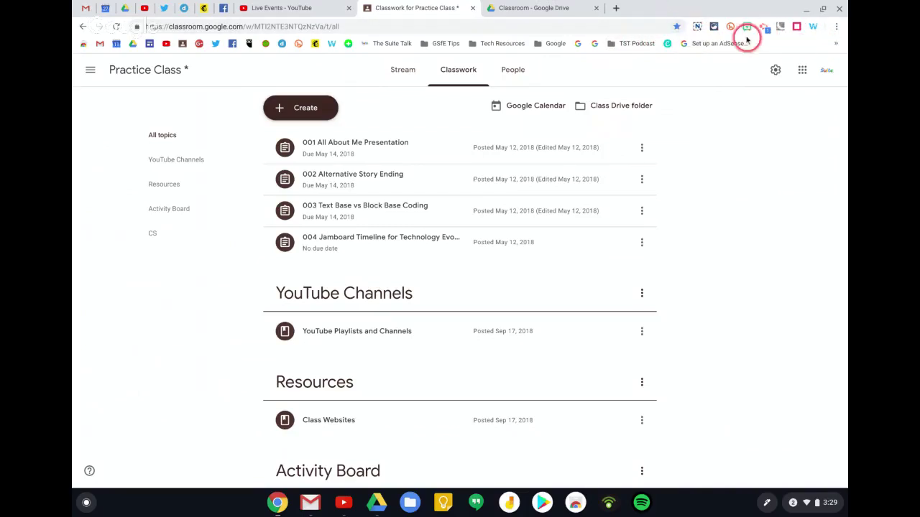
pyautogui.click(832, 43)
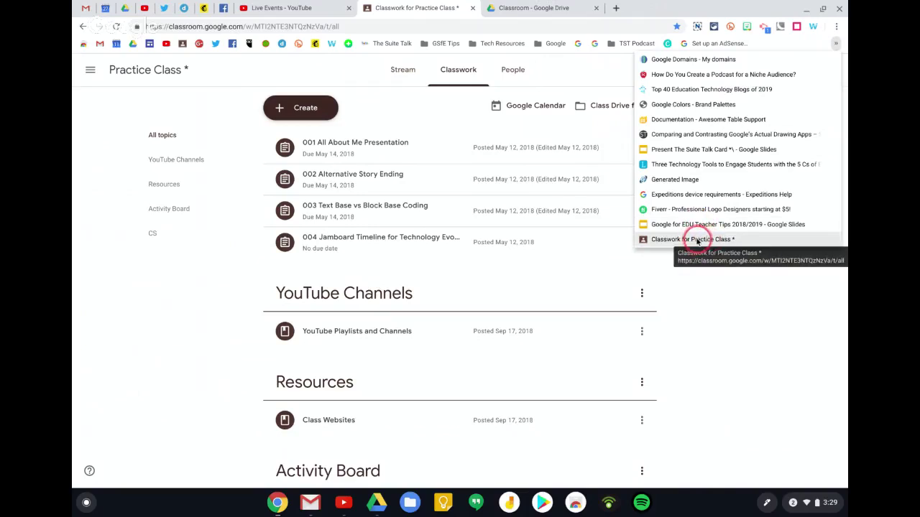
pyautogui.rightClick(701, 240)
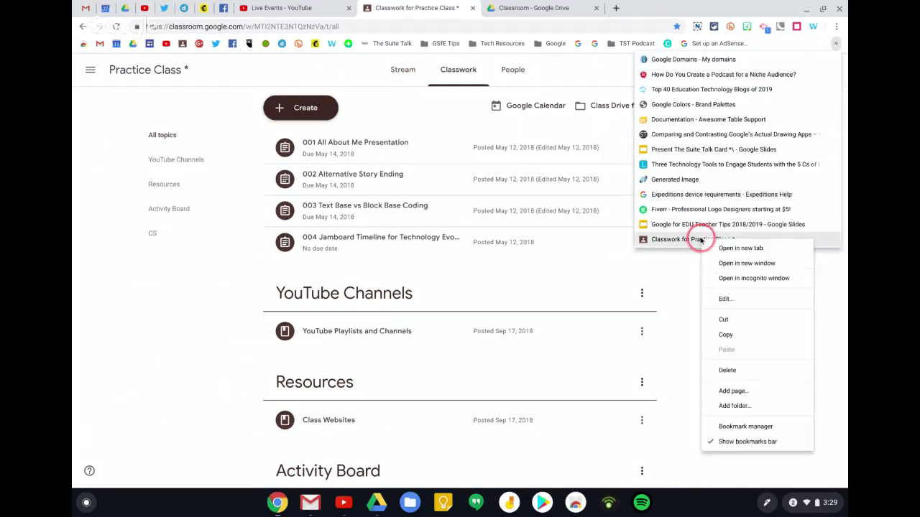
pyautogui.click(726, 371)
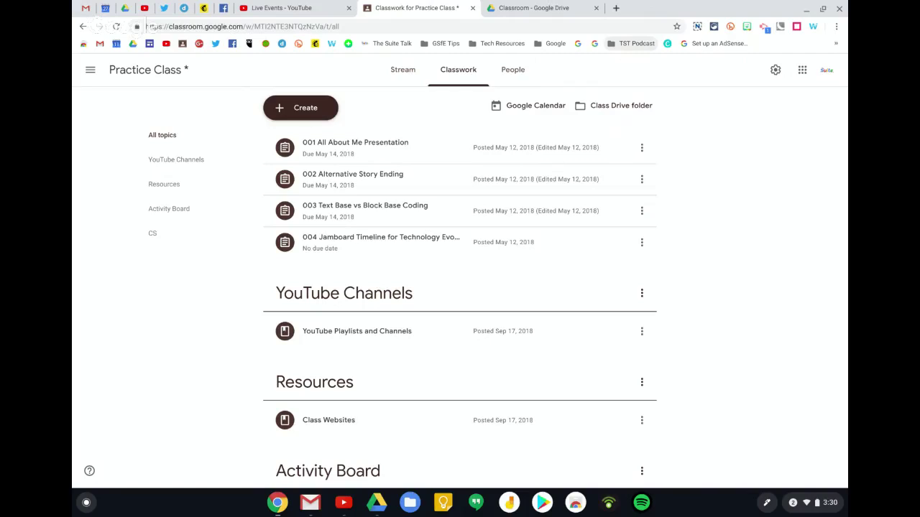
pyautogui.click(597, 65)
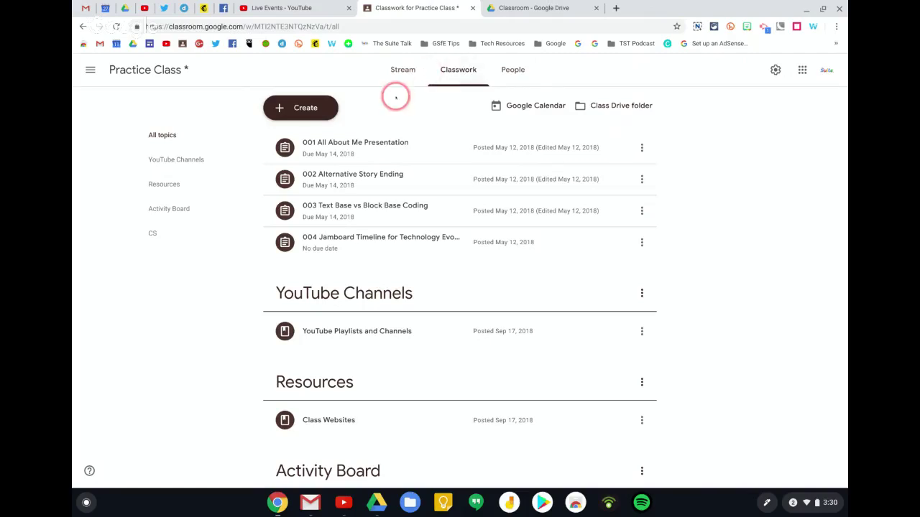
pyautogui.scroll(-2, 393, 204)
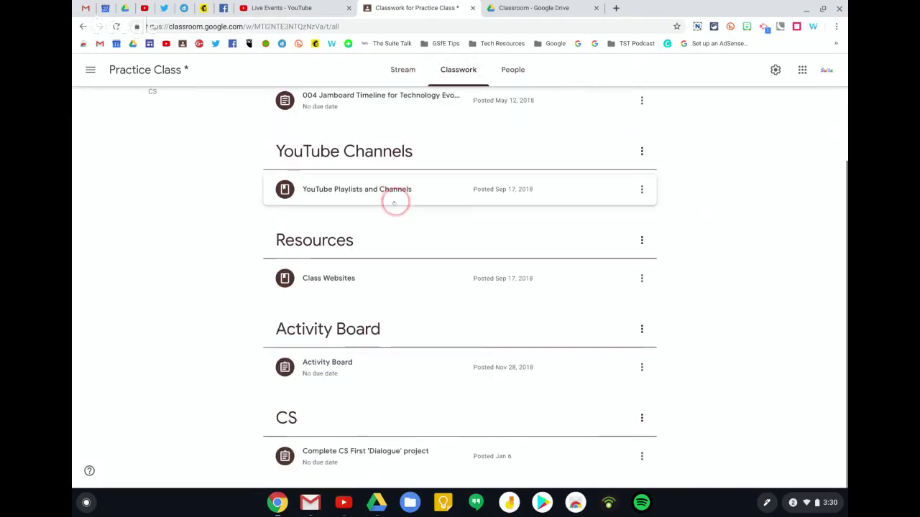
pyautogui.scroll(2, 568, 307)
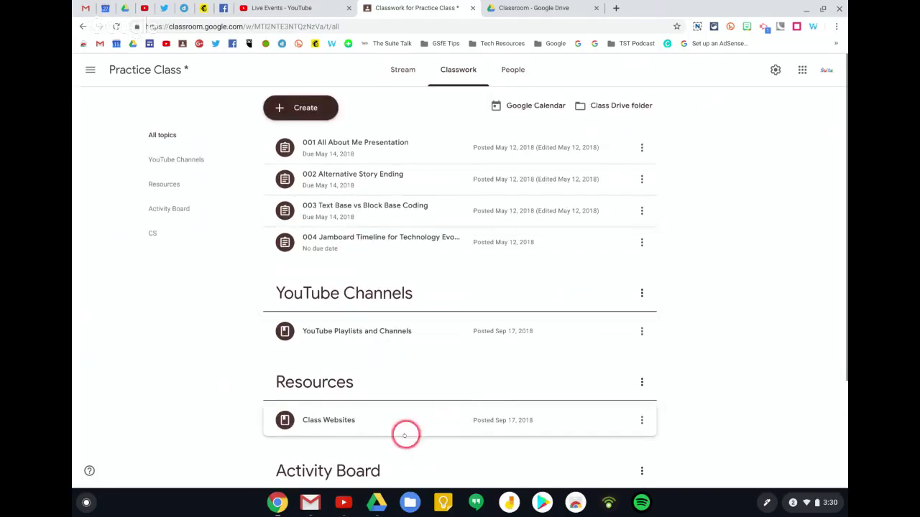
# - Switch to the open Google Hangouts window
pyautogui.click(288, 504)
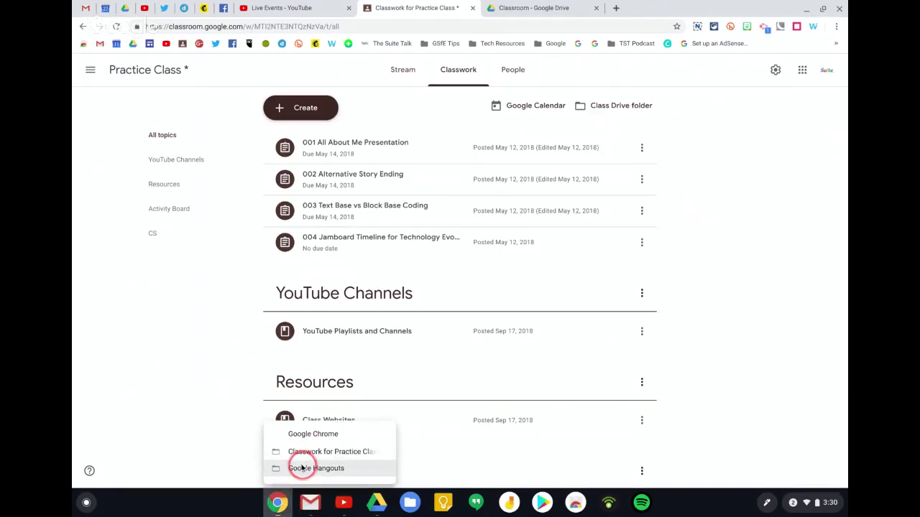
pyautogui.click(302, 468)
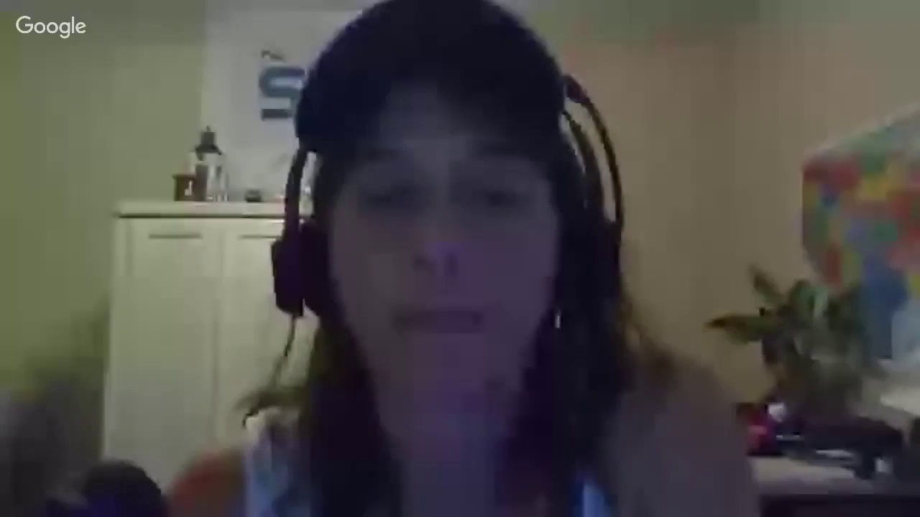